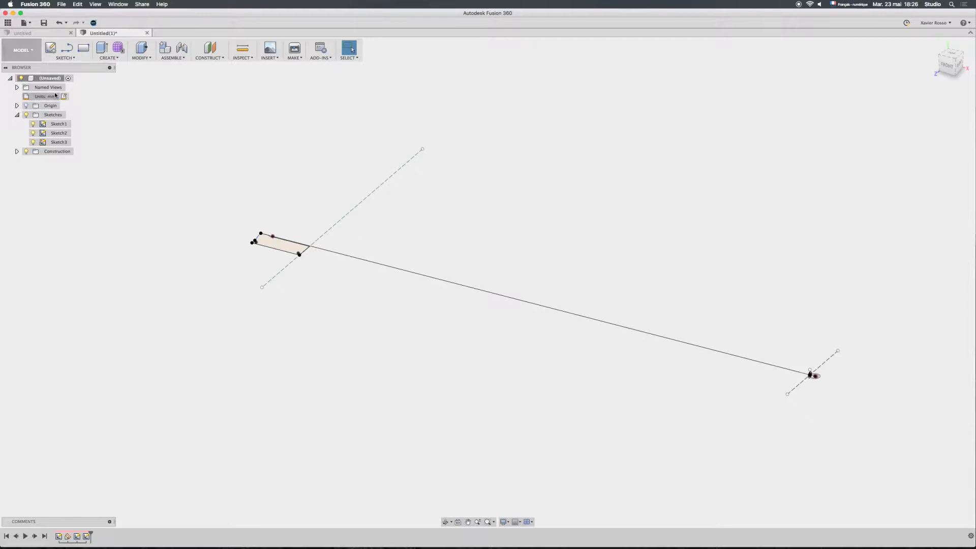
Step: Hide Sketch2 and Sketch3, leaving only Sketch1 displayed
{"action": "left_click", "coordinate": [34, 134]}
{"action": "left_click", "coordinate": [34, 133]}
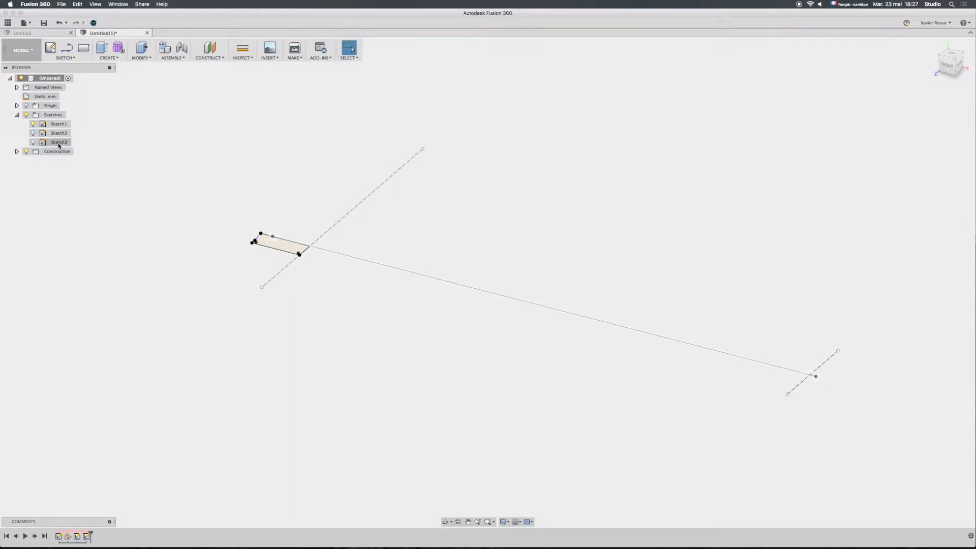
{"action": "left_click", "coordinate": [59, 124]}
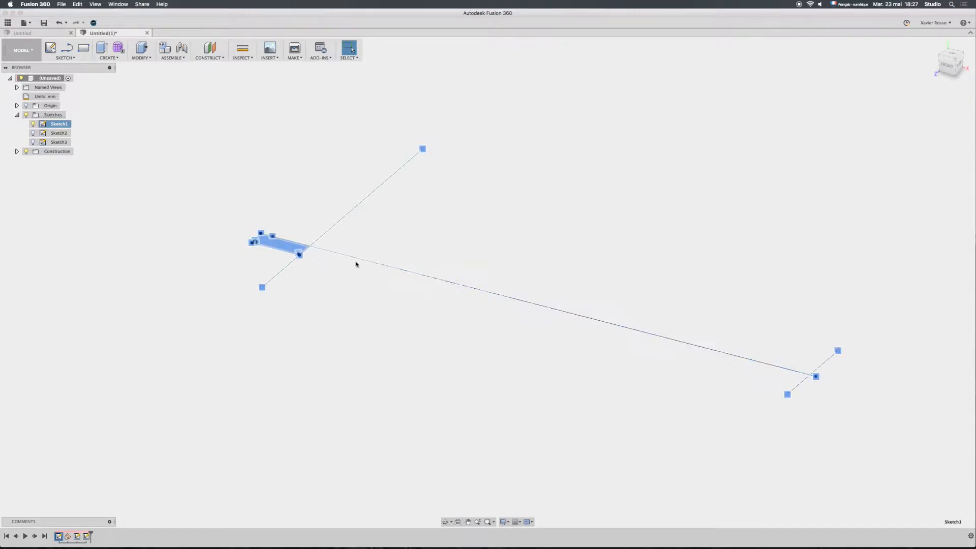
{"action": "middle_click_drag", "start_coordinate": [349, 241], "coordinate": [333, 246], "text": "shift"}
{"action": "left_click", "coordinate": [460, 223]}
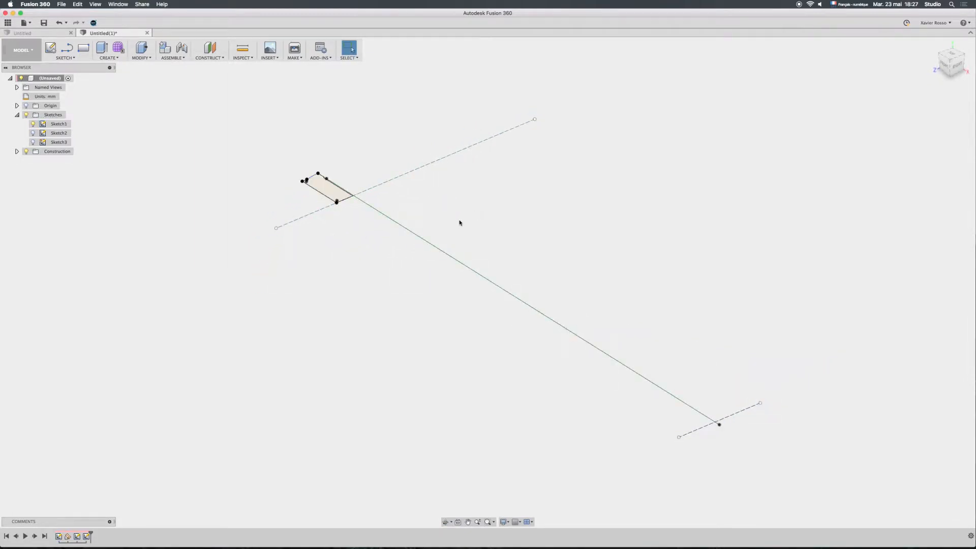
{"action": "scroll", "coordinate": [432, 224], "scroll_direction": "up", "scroll_amount": 2}
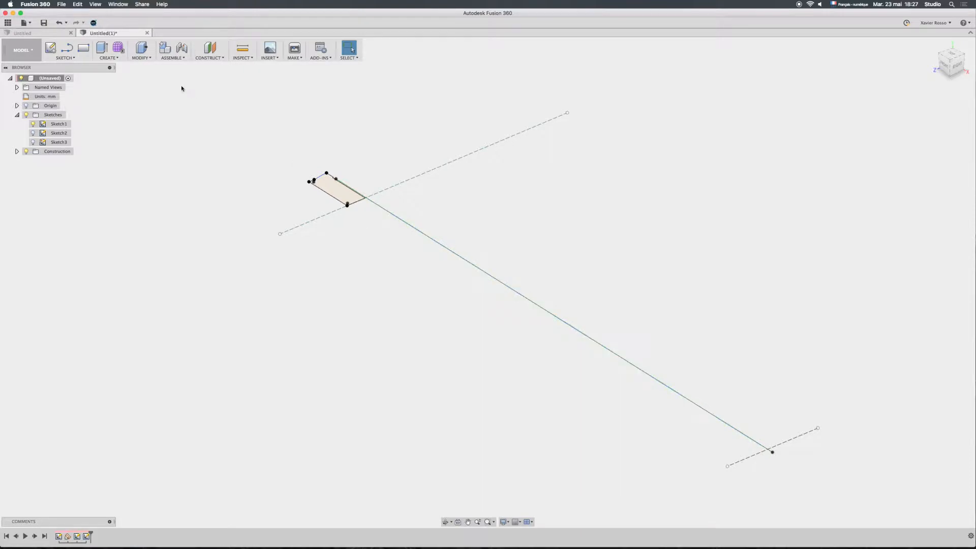
Step: Sketch a 0.1 mm diameter circle centred on the origin, on the plane perpendicular to the long line, and finish the sketch
{"action": "left_click", "coordinate": [109, 57]}
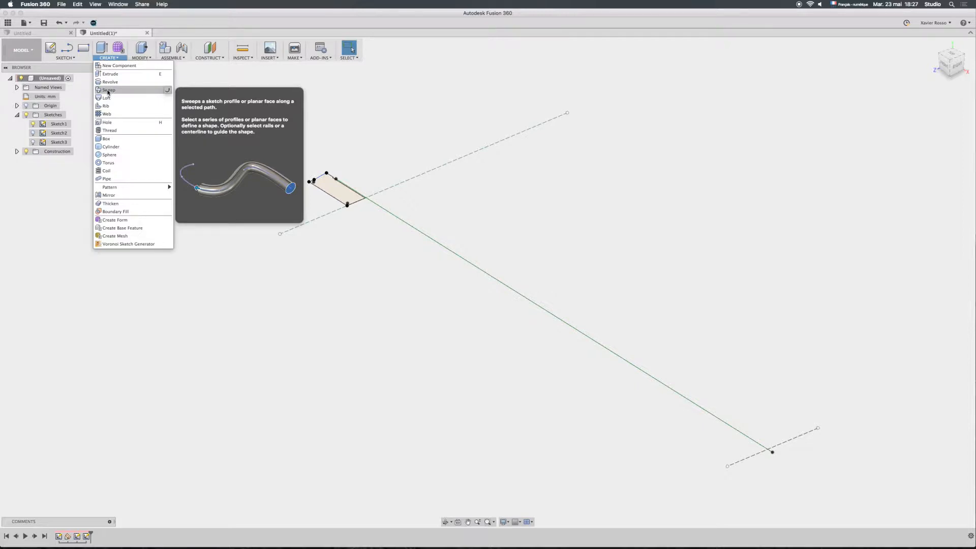
{"action": "left_click", "coordinate": [74, 59]}
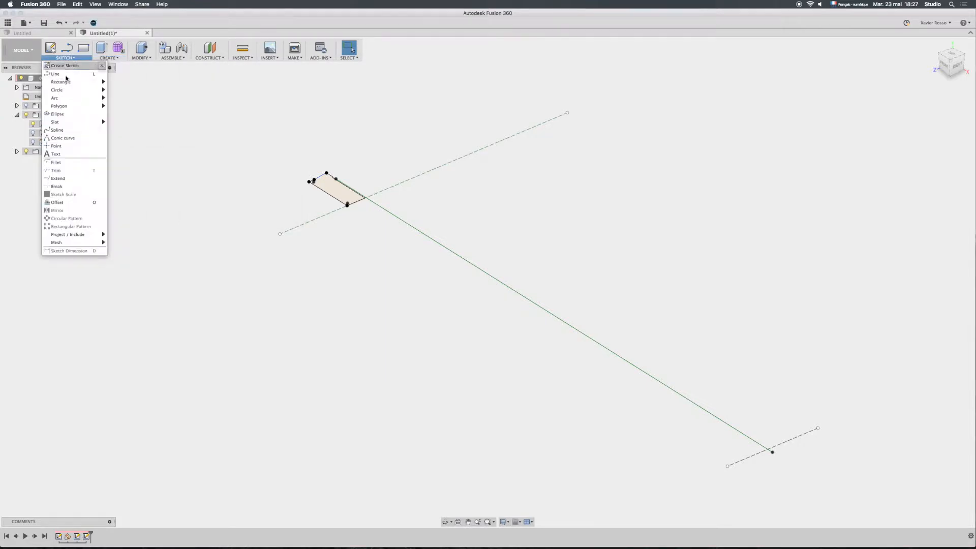
{"action": "mouse_move", "coordinate": [63, 89]}
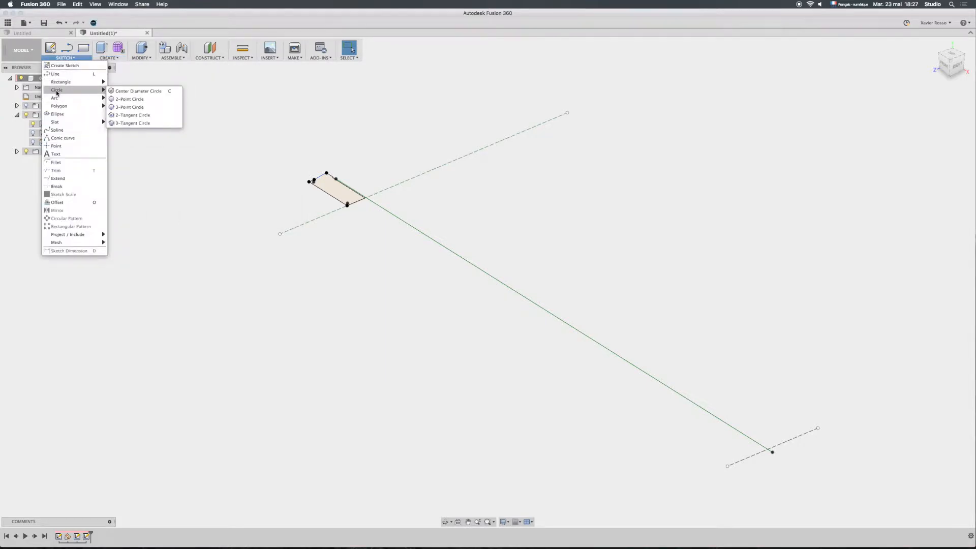
{"action": "left_click", "coordinate": [149, 94]}
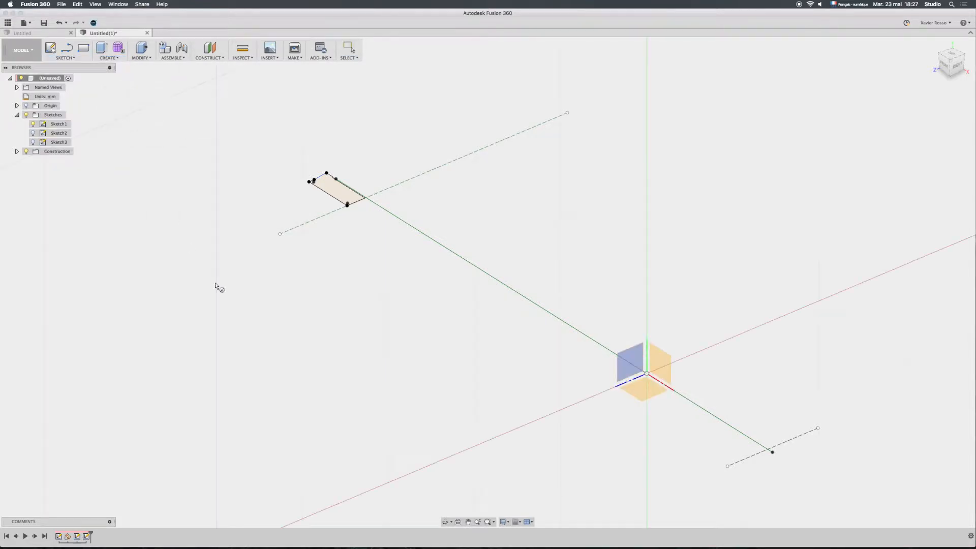
{"action": "left_click", "coordinate": [633, 359]}
{"action": "left_click", "coordinate": [505, 309]}
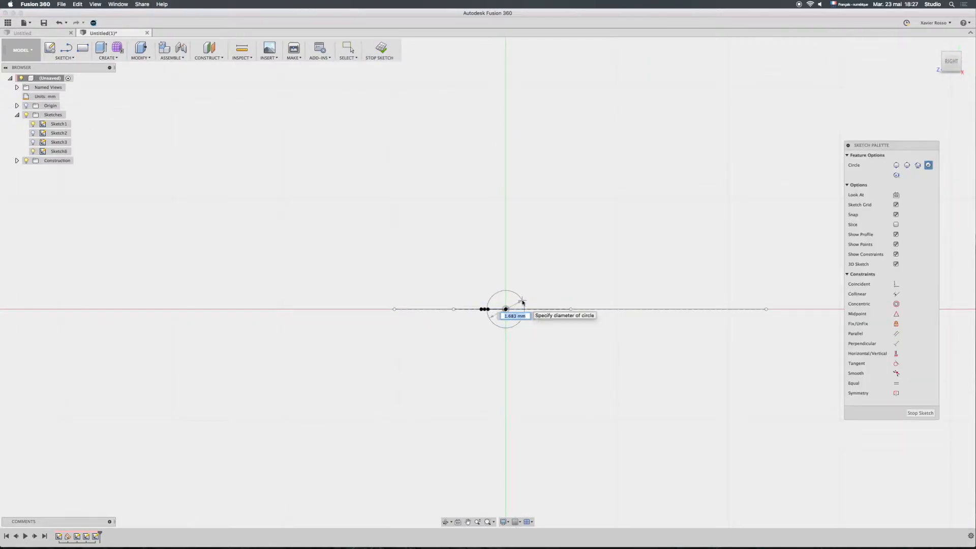
{"action": "type", "text": "0,1"}
{"action": "key", "text": "Tab"}
{"action": "key", "text": "Return"}
{"action": "middle_click_drag", "start_coordinate": [495, 312], "coordinate": [514, 331], "text": "shift"}
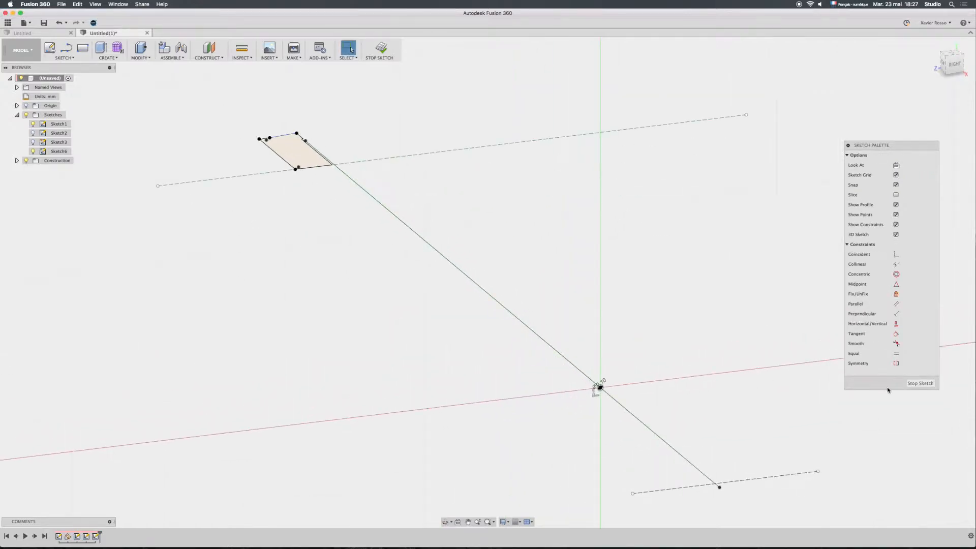
{"action": "left_click", "coordinate": [914, 384]}
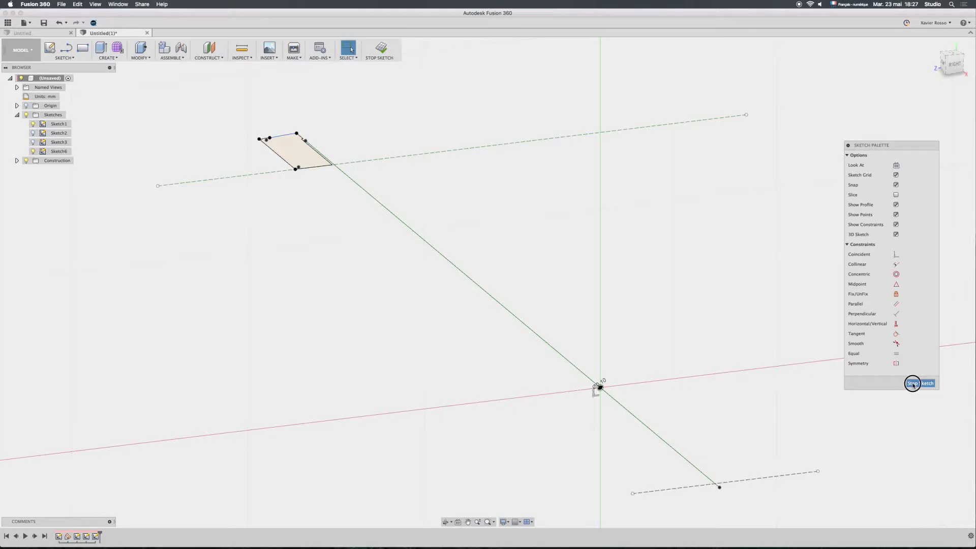
Step: Sweep the small circle along the long line of Sketch1 as a new body, using a single path and perpendicular orientation
{"action": "left_click", "coordinate": [107, 57]}
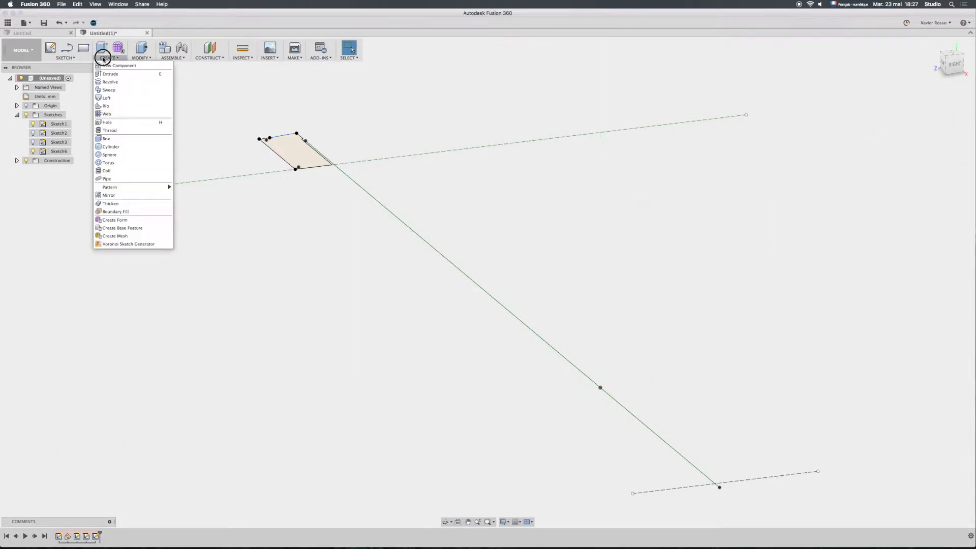
{"action": "left_click", "coordinate": [109, 90]}
{"action": "scroll", "coordinate": [598, 401], "scroll_direction": "up", "scroll_amount": 5}
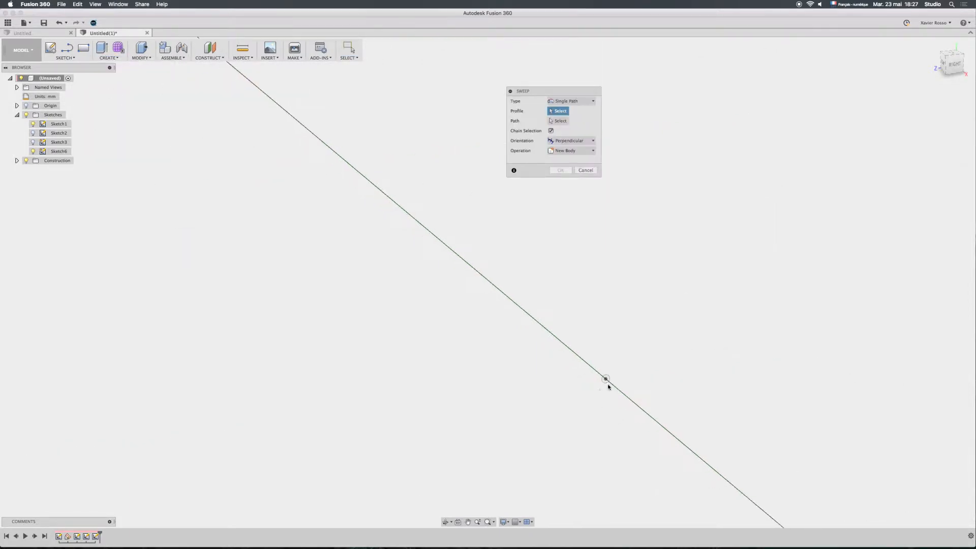
{"action": "left_click", "coordinate": [604, 374]}
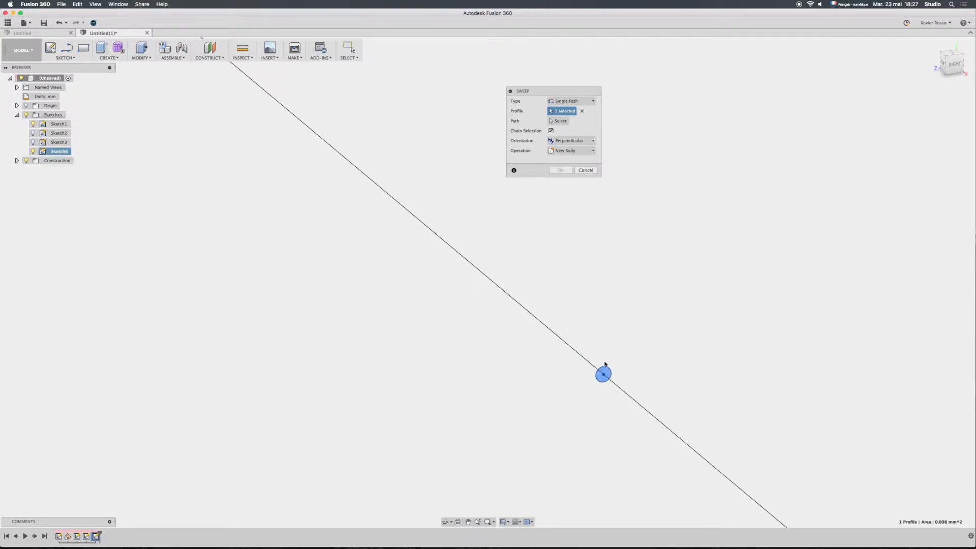
{"action": "scroll", "coordinate": [604, 364], "scroll_direction": "up", "scroll_amount": 2}
{"action": "scroll", "coordinate": [556, 420], "scroll_direction": "down", "scroll_amount": 5}
{"action": "middle_click_drag", "start_coordinate": [393, 332], "coordinate": [505, 376]}
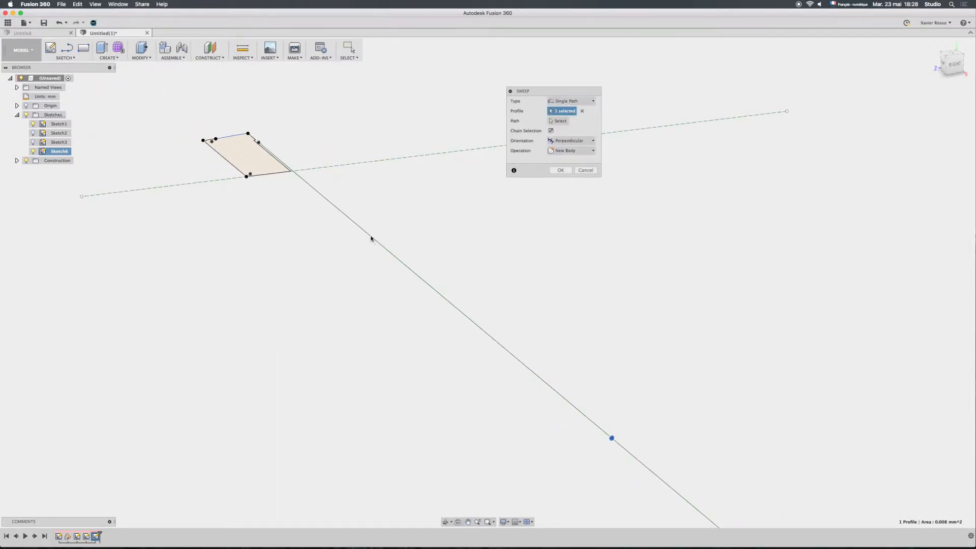
{"action": "left_click", "coordinate": [558, 121]}
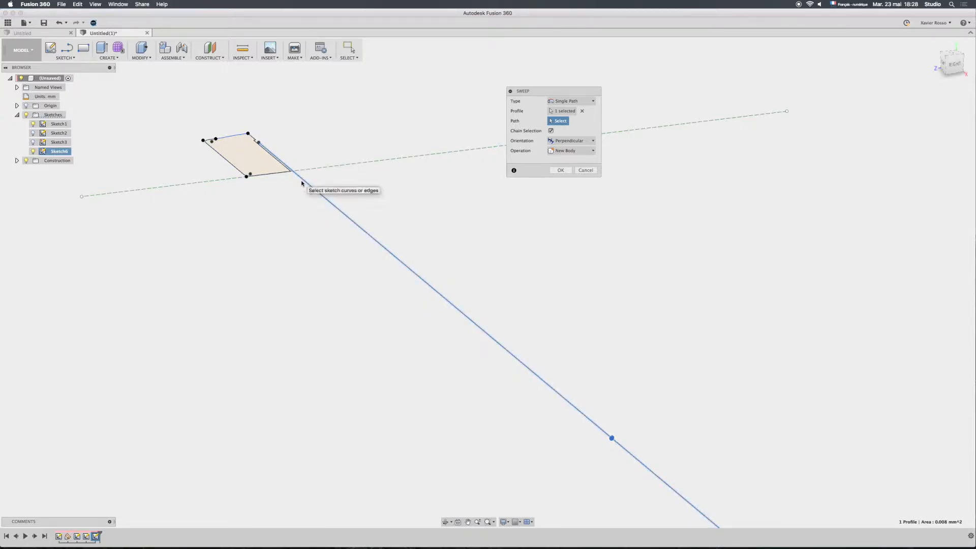
{"action": "left_click", "coordinate": [407, 269]}
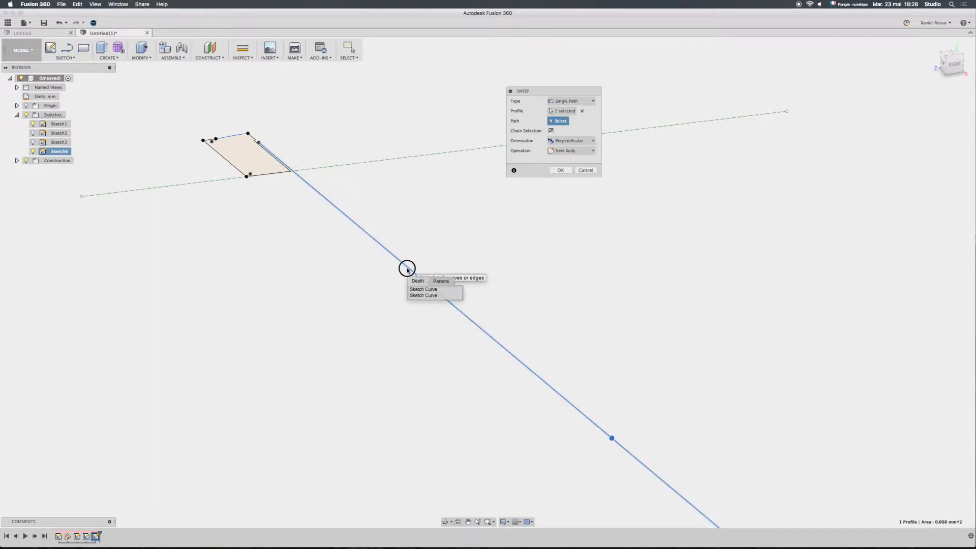
{"action": "left_click", "coordinate": [423, 290]}
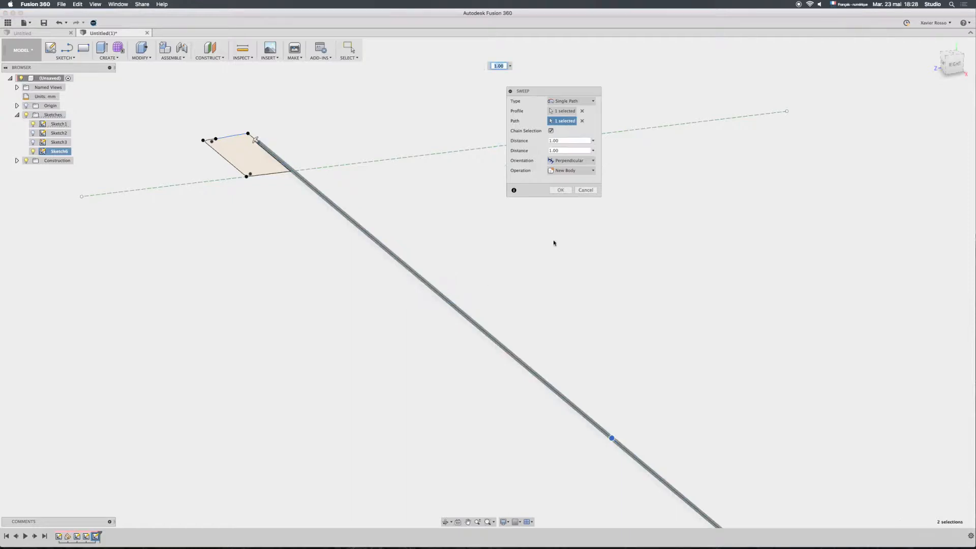
{"action": "left_click", "coordinate": [561, 191]}
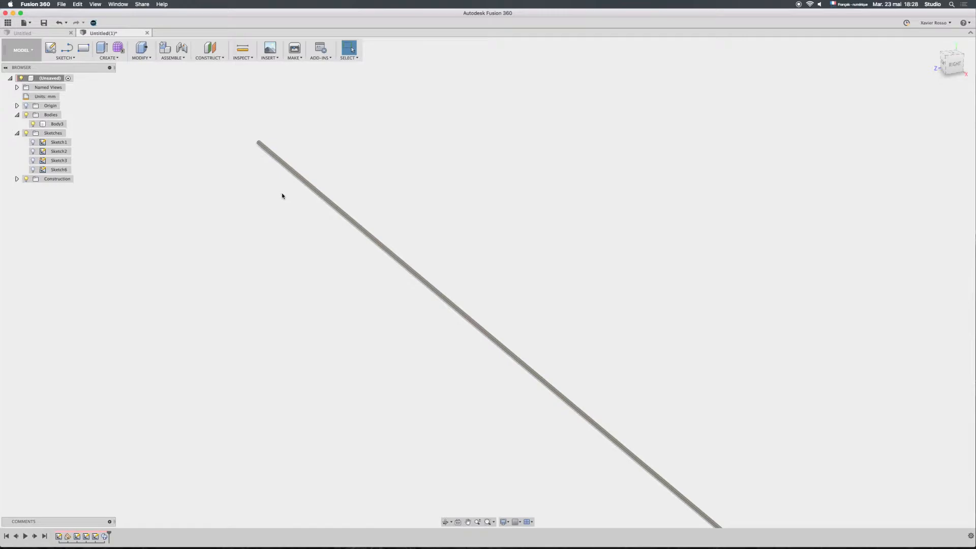
Step: Rename the swept body as "axe rotation" and hide it
{"action": "double_click", "coordinate": [57, 124]}
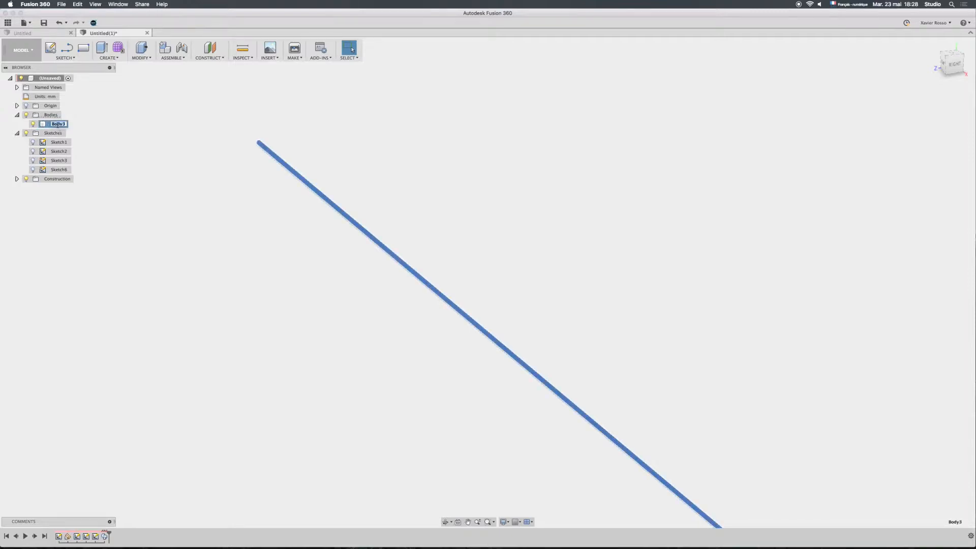
{"action": "type", "text": "axe rotation"}
{"action": "key", "text": "Return"}
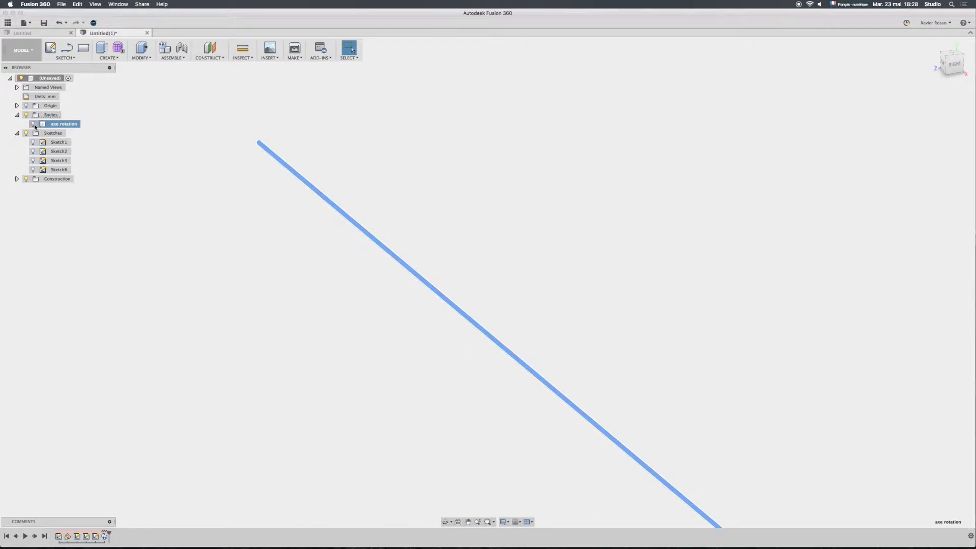
{"action": "left_click", "coordinate": [215, 196]}
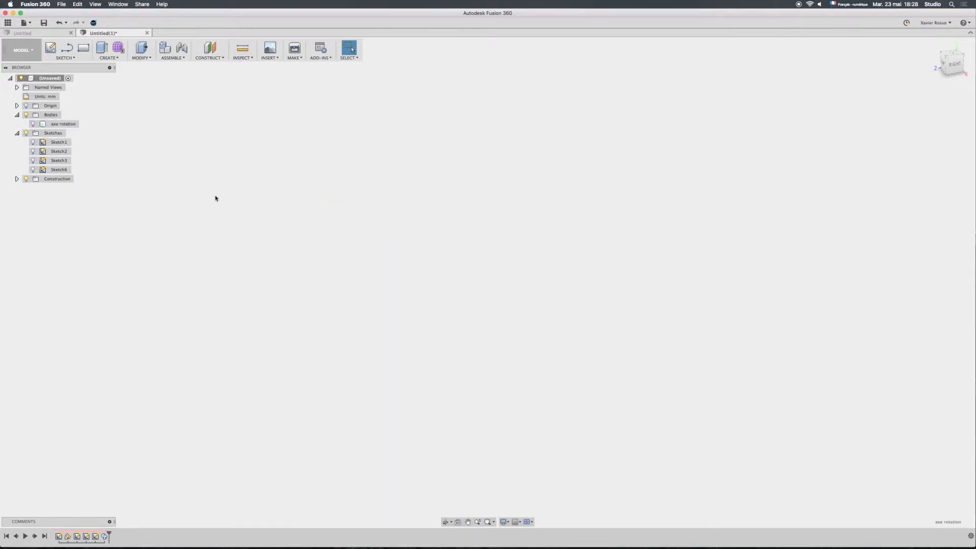
Step: Show Sketch1 and start a Pipe with its long line as the path
{"action": "left_click", "coordinate": [33, 142]}
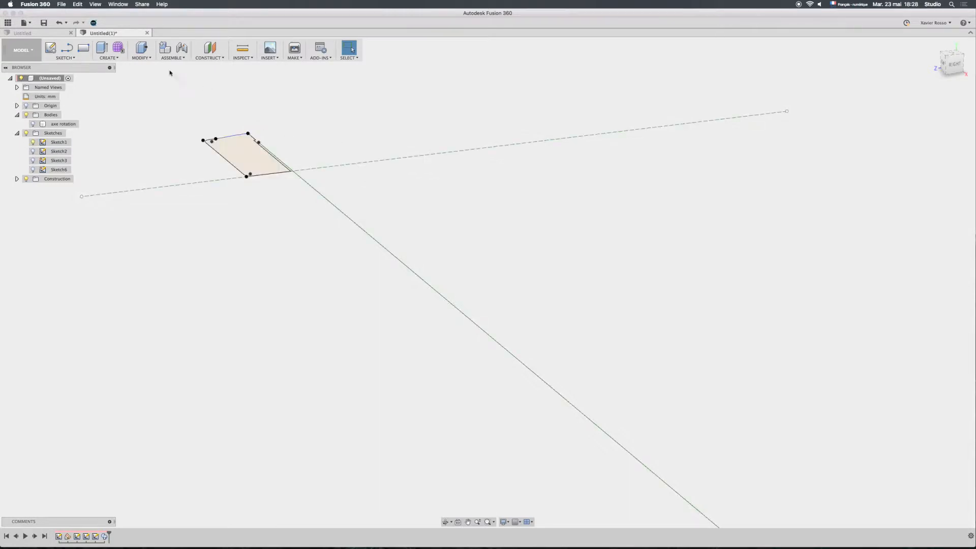
{"action": "middle_click_drag", "start_coordinate": [188, 87], "coordinate": [230, 83]}
{"action": "scroll", "coordinate": [260, 168], "scroll_direction": "down", "scroll_amount": 5}
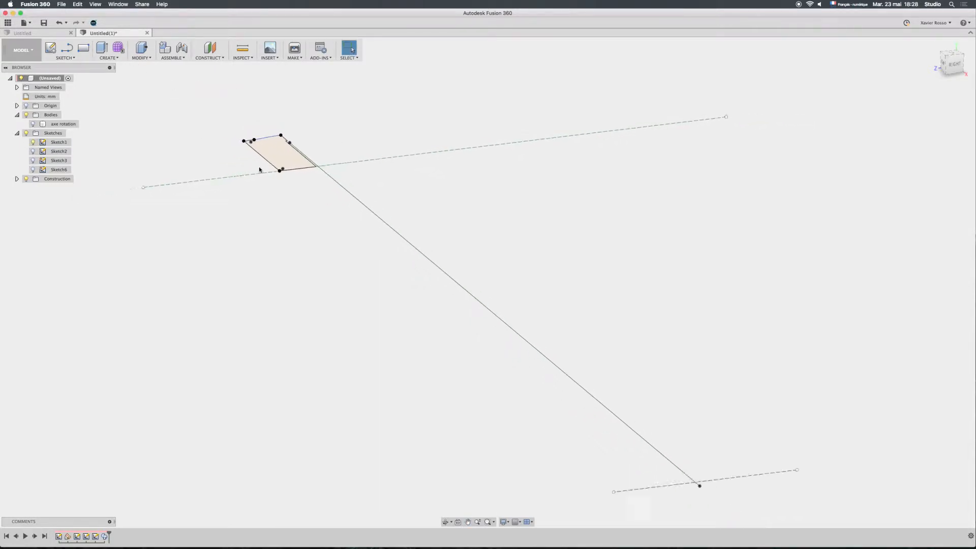
{"action": "scroll", "coordinate": [259, 168], "scroll_direction": "up", "scroll_amount": 3}
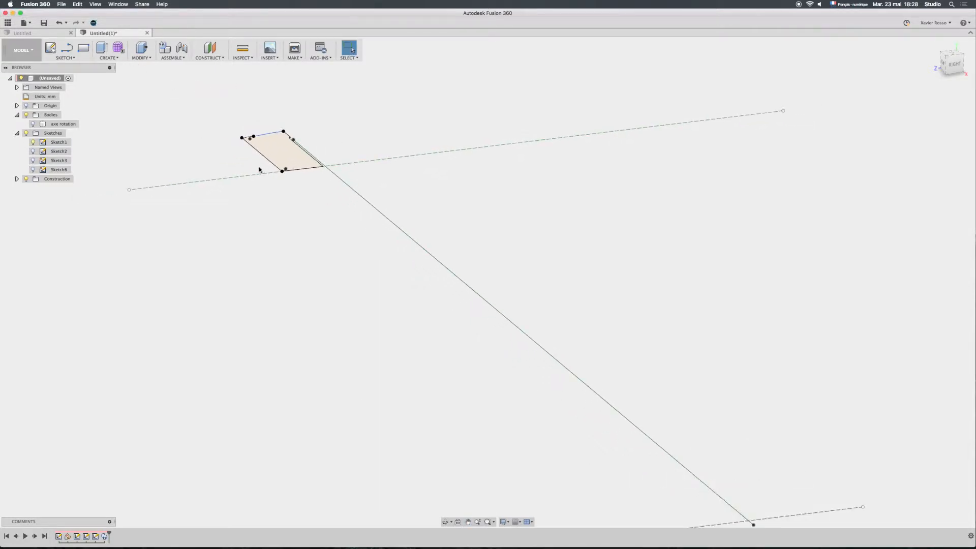
{"action": "left_click", "coordinate": [117, 57]}
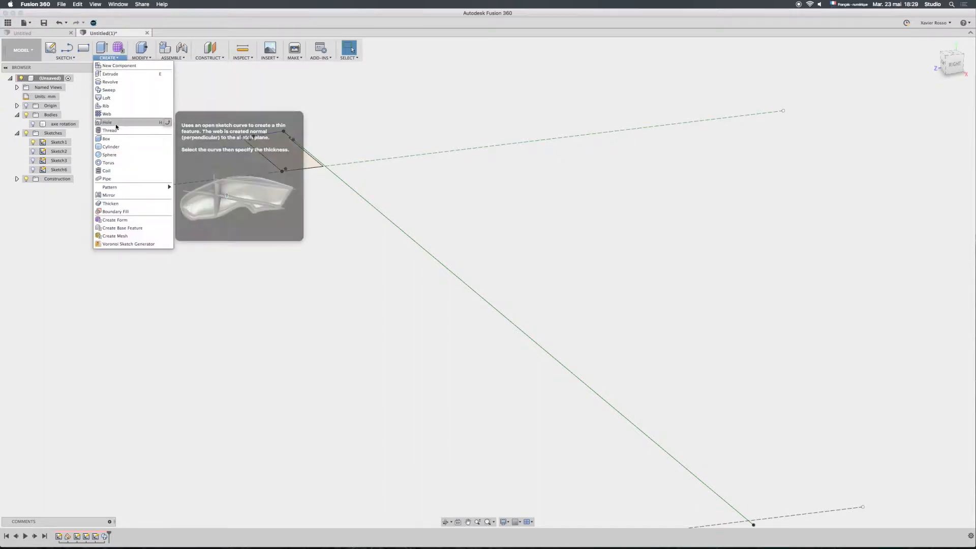
{"action": "left_click", "coordinate": [120, 178]}
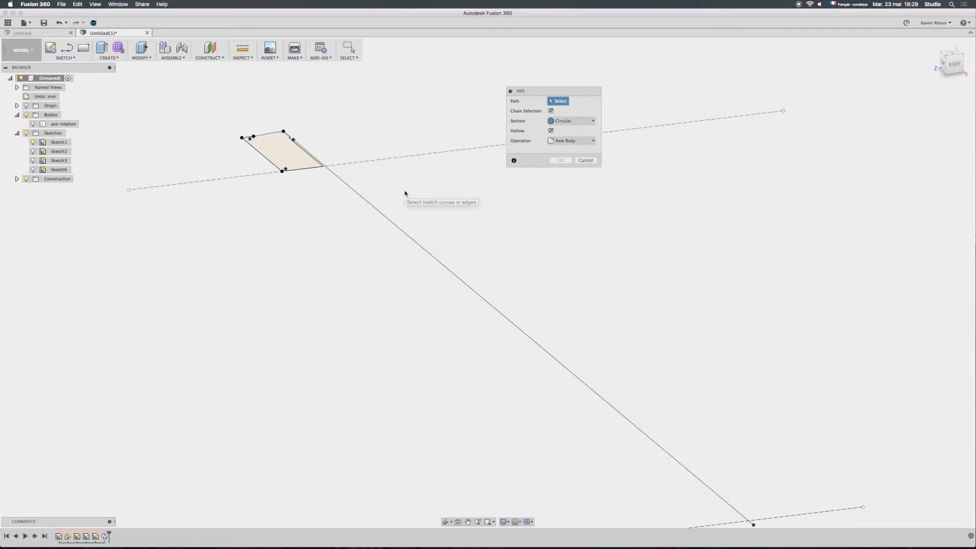
{"action": "left_click", "coordinate": [417, 243]}
{"action": "scroll", "coordinate": [424, 236], "scroll_direction": "down", "scroll_amount": 3}
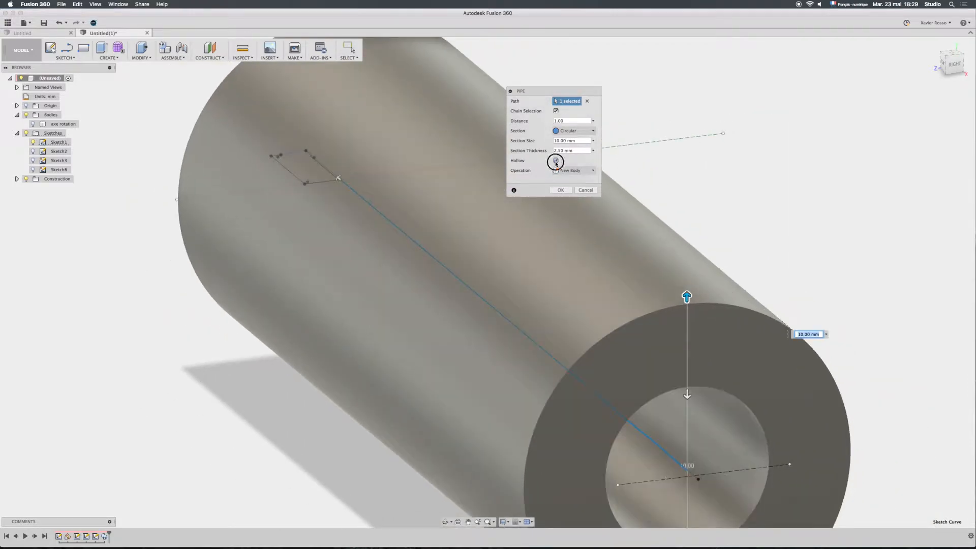
Step: Switch the pipe's Hollow option off and back on to compare the solid and hollow versions
{"action": "left_click", "coordinate": [556, 161]}
{"action": "left_click", "coordinate": [551, 150]}
{"action": "scroll", "coordinate": [690, 447], "scroll_direction": "up", "scroll_amount": 3}
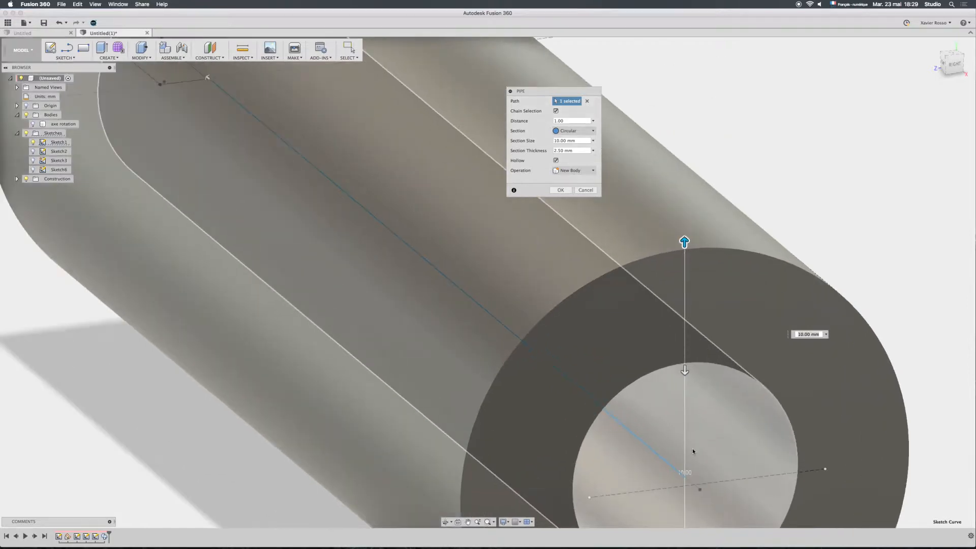
{"action": "scroll", "coordinate": [689, 442], "scroll_direction": "down", "scroll_amount": 4}
{"action": "left_click", "coordinate": [555, 161]}
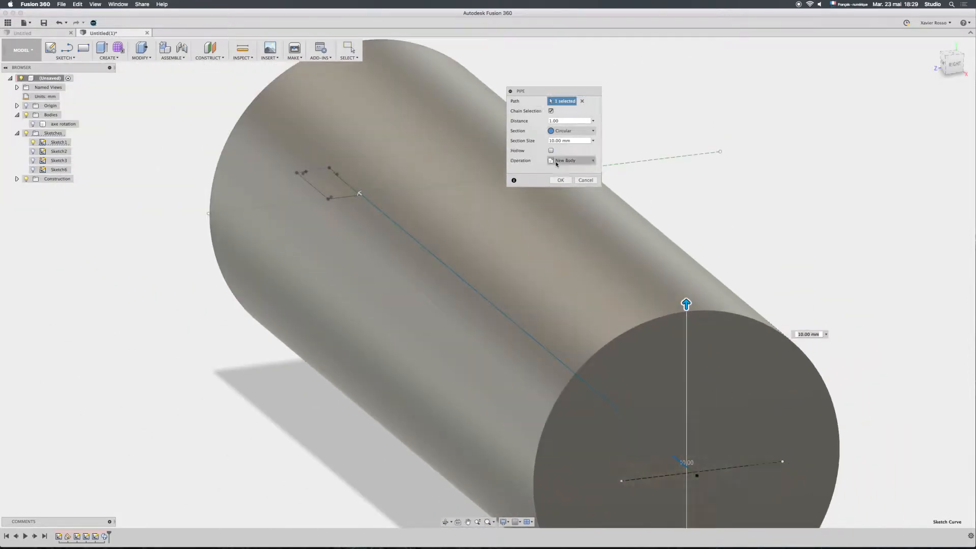
{"action": "left_click", "coordinate": [551, 151]}
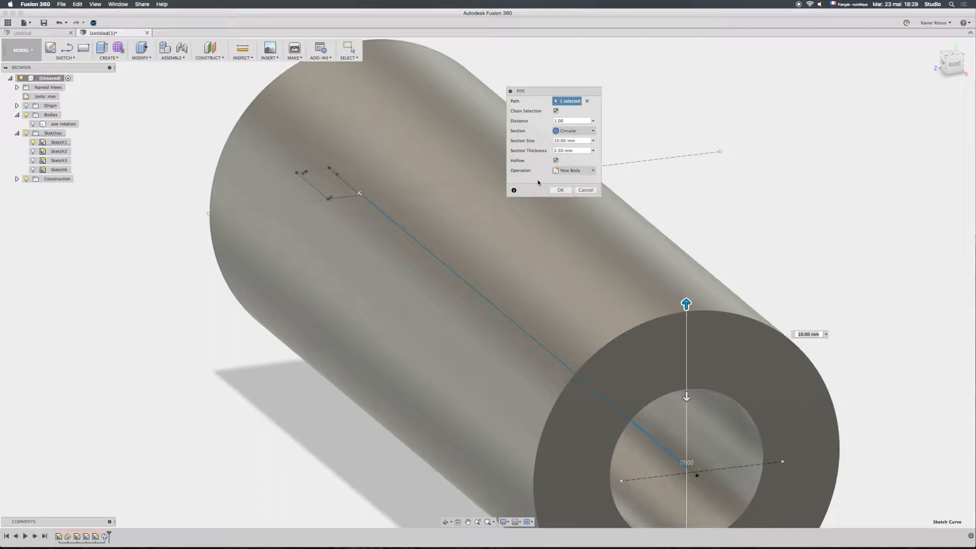
Step: Create the hollow circular pipe as a new body with a 0.3 mm section size and 0.1 mm section thickness
{"action": "left_click", "coordinate": [554, 121]}
{"action": "left_click", "coordinate": [567, 140]}
{"action": "left_click_drag", "start_coordinate": [578, 141], "coordinate": [542, 144]}
{"action": "type", "text": "0,3"}
{"action": "key", "text": "Tab"}
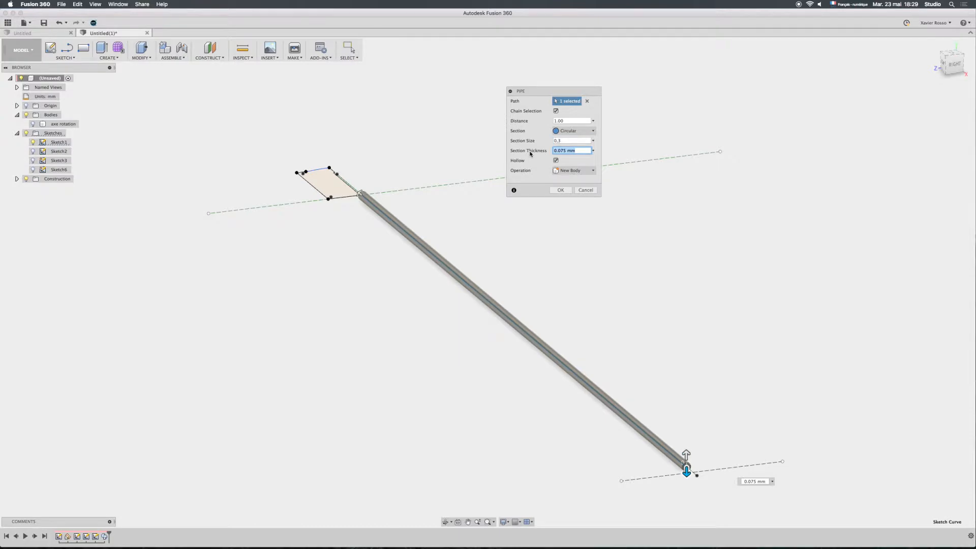
{"action": "type", "text": "0,"}
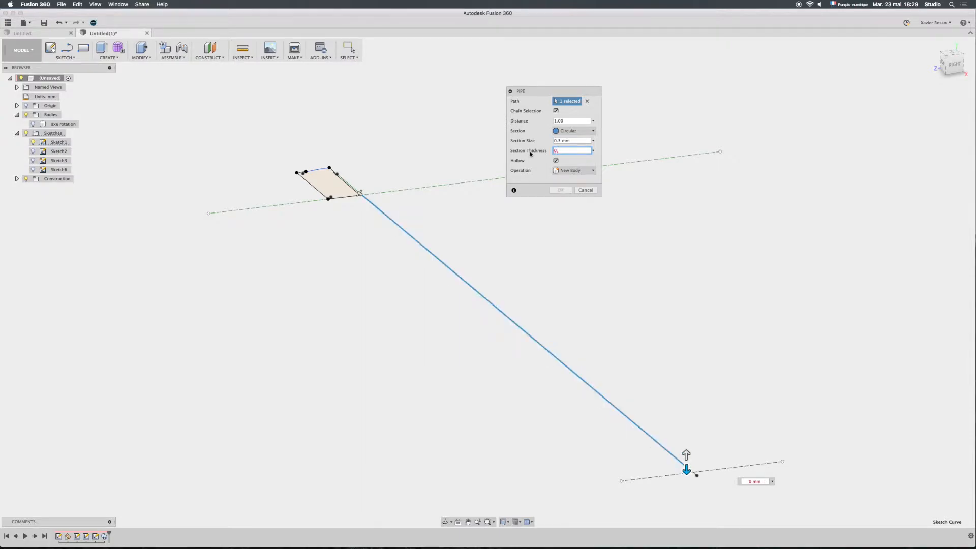
{"action": "type", "text": "1"}
{"action": "scroll", "coordinate": [677, 478], "scroll_direction": "up", "scroll_amount": 8}
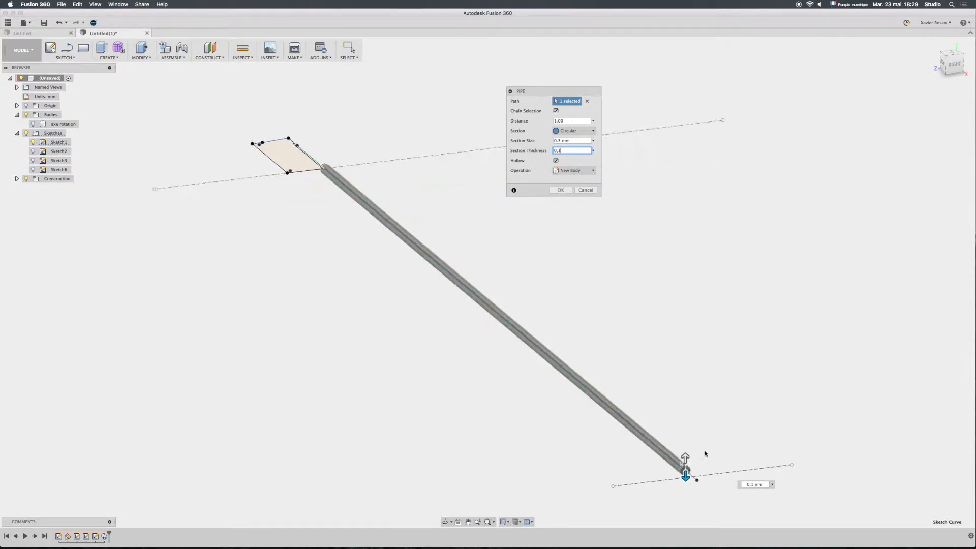
{"action": "scroll", "coordinate": [672, 470], "scroll_direction": "up", "scroll_amount": 3}
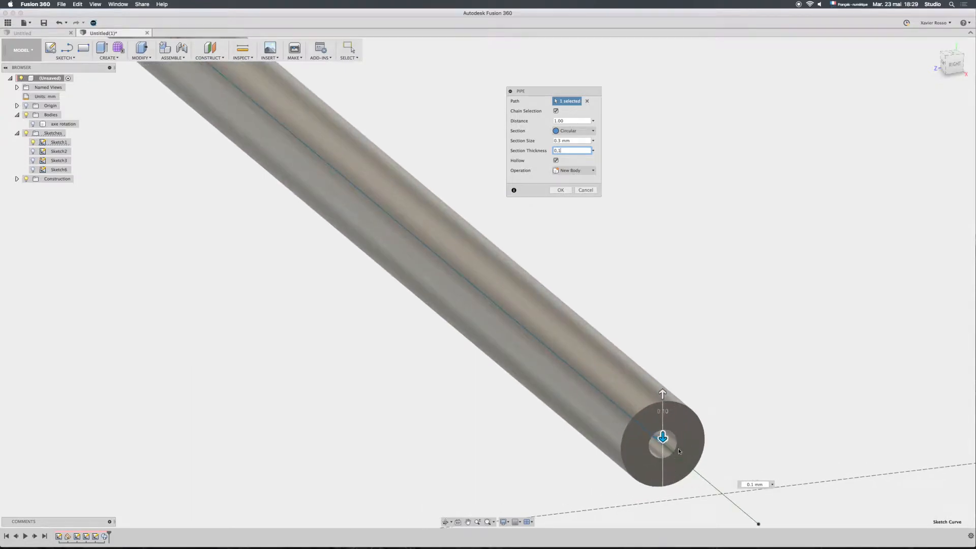
{"action": "scroll", "coordinate": [679, 451], "scroll_direction": "up", "scroll_amount": 4}
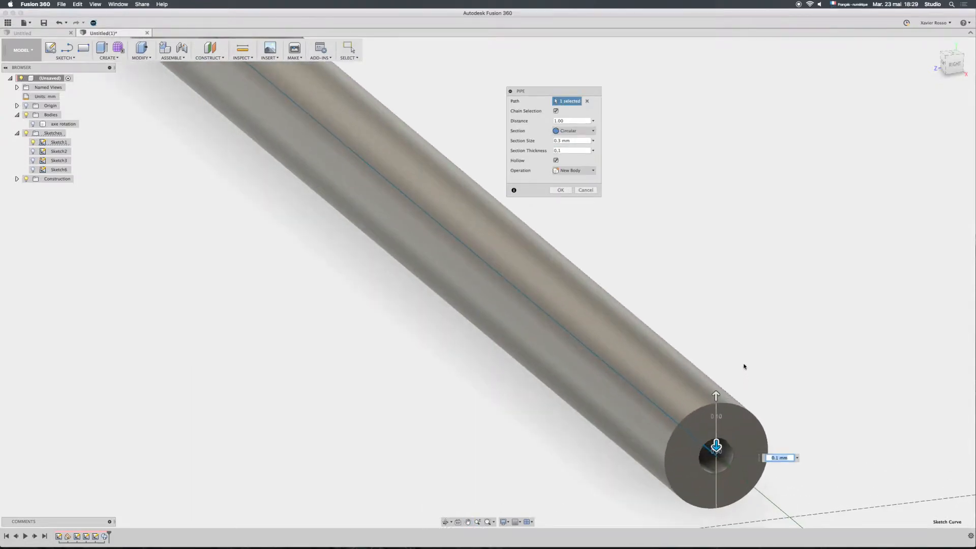
{"action": "left_click", "coordinate": [563, 191]}
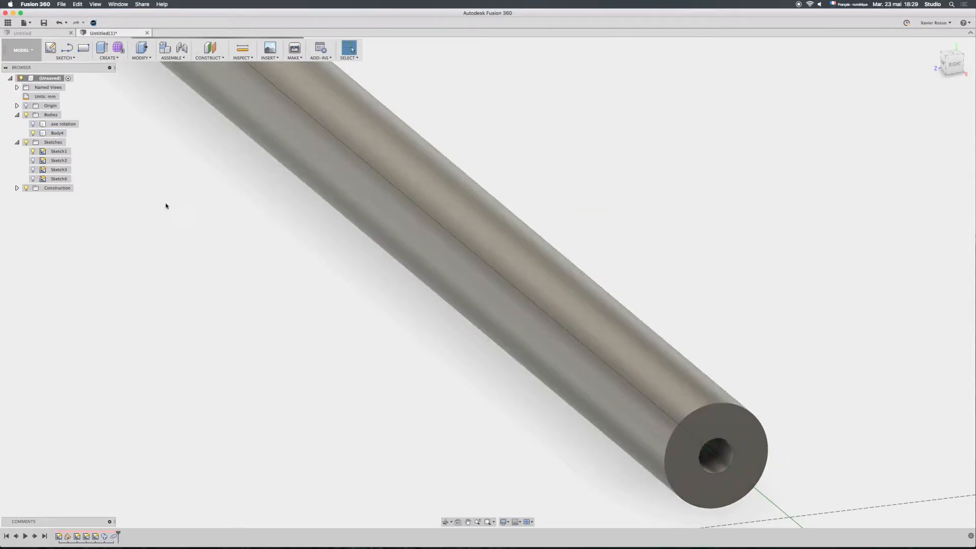
Step: Rename the new hollow body as "pipe" and hide it
{"action": "double_click", "coordinate": [53, 132]}
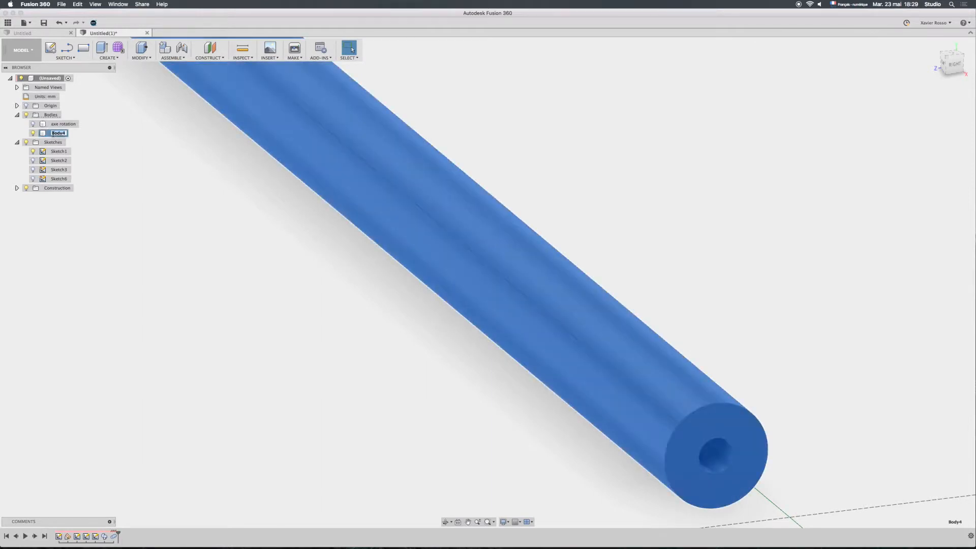
{"action": "type", "text": "p"}
{"action": "key", "text": "Return"}
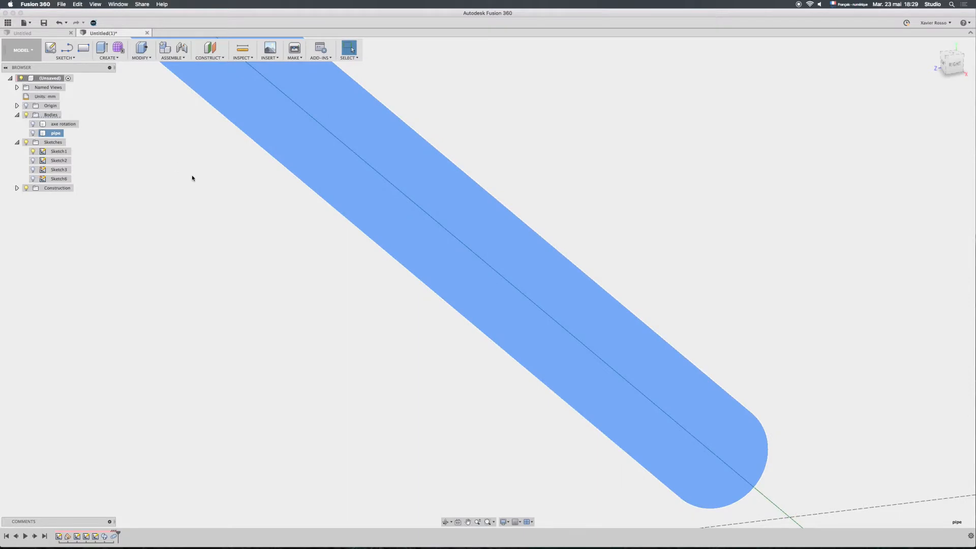
Step: Revolve the closed Sketch1 profile around the long axis line beside it as a new body
{"action": "scroll", "coordinate": [191, 177], "scroll_direction": "down", "scroll_amount": 10}
{"action": "scroll", "coordinate": [435, 252], "scroll_direction": "up", "scroll_amount": 10}
{"action": "middle_click_drag", "start_coordinate": [416, 265], "coordinate": [428, 248], "text": "shift"}
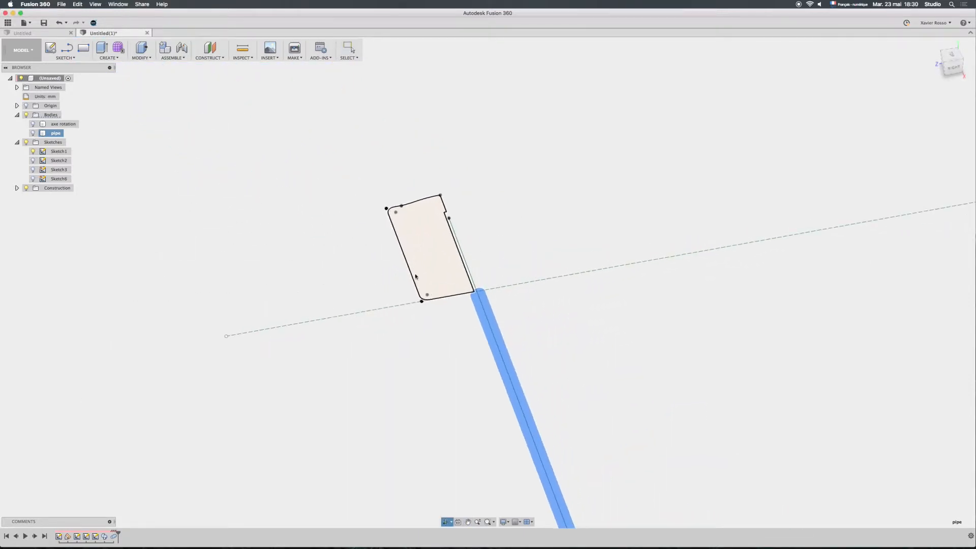
{"action": "left_click", "coordinate": [109, 56]}
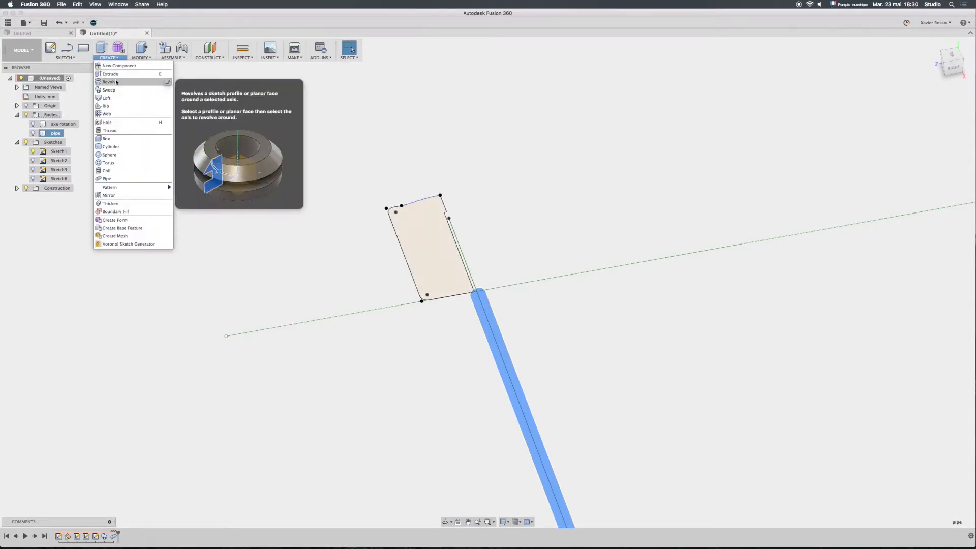
{"action": "left_click", "coordinate": [116, 82]}
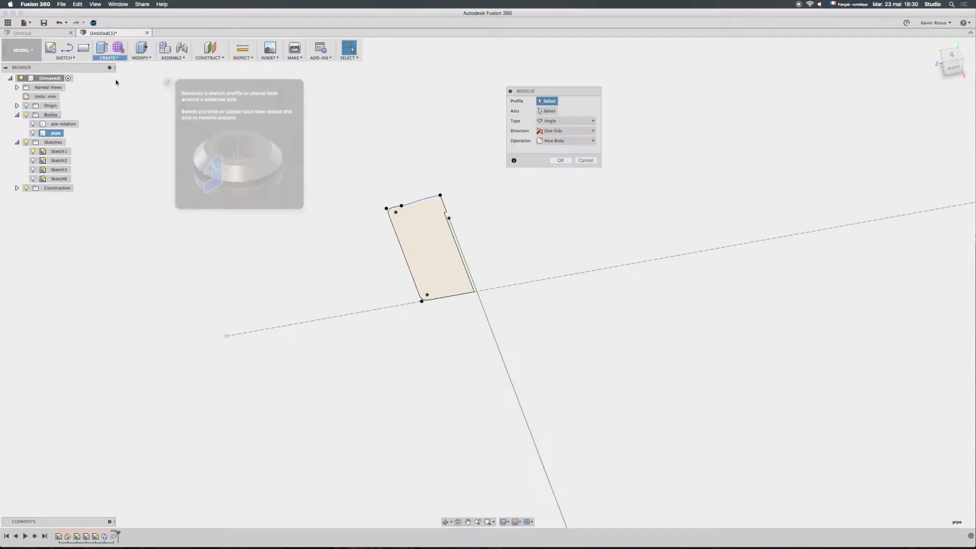
{"action": "left_click", "coordinate": [433, 227]}
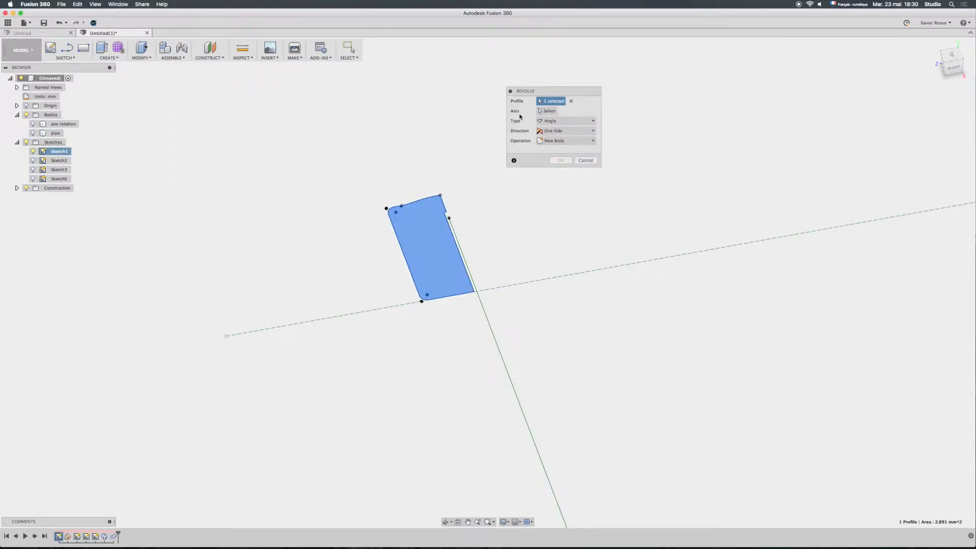
{"action": "left_click", "coordinate": [547, 112]}
{"action": "left_click", "coordinate": [461, 245]}
{"action": "left_click", "coordinate": [561, 170]}
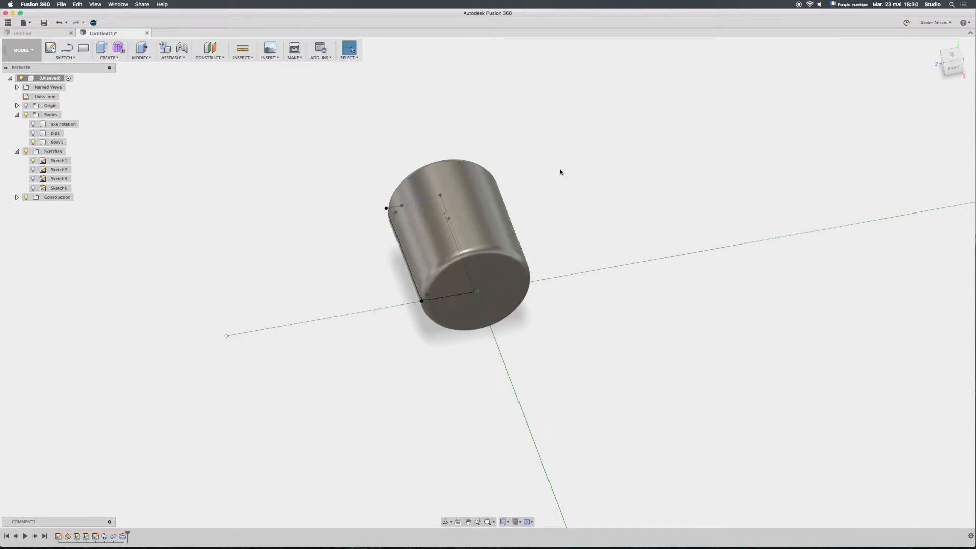
Step: Start a sketch on the flat end face of the revolved cylinder
{"action": "middle_click_drag", "start_coordinate": [556, 241], "coordinate": [538, 214], "text": "shift"}
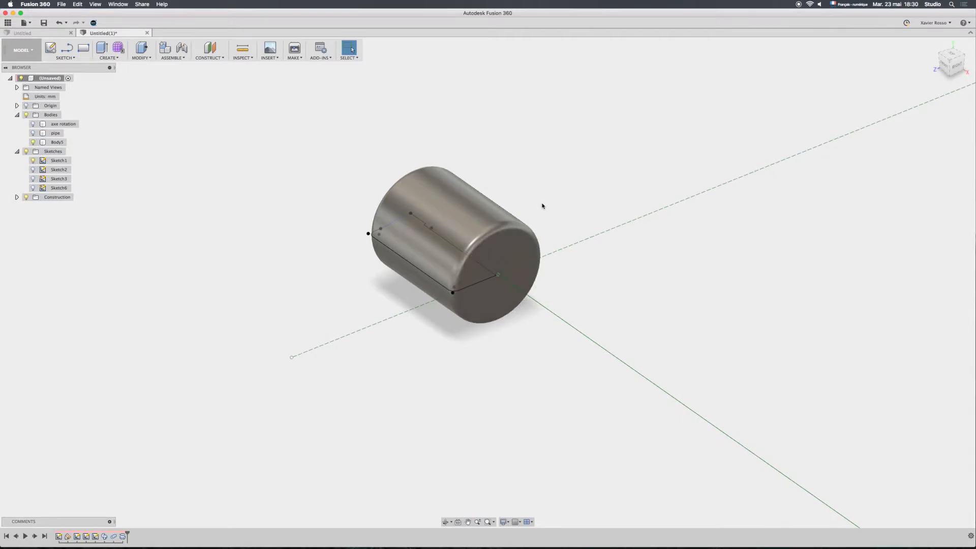
{"action": "mouse_move", "coordinate": [511, 241]}
{"action": "middle_mouse_down", "text": "shift"}
{"action": "mouse_move", "coordinate": [516, 249]}
{"action": "mouse_move", "coordinate": [525, 239]}
{"action": "middle_mouse_up", "text": "shift"}
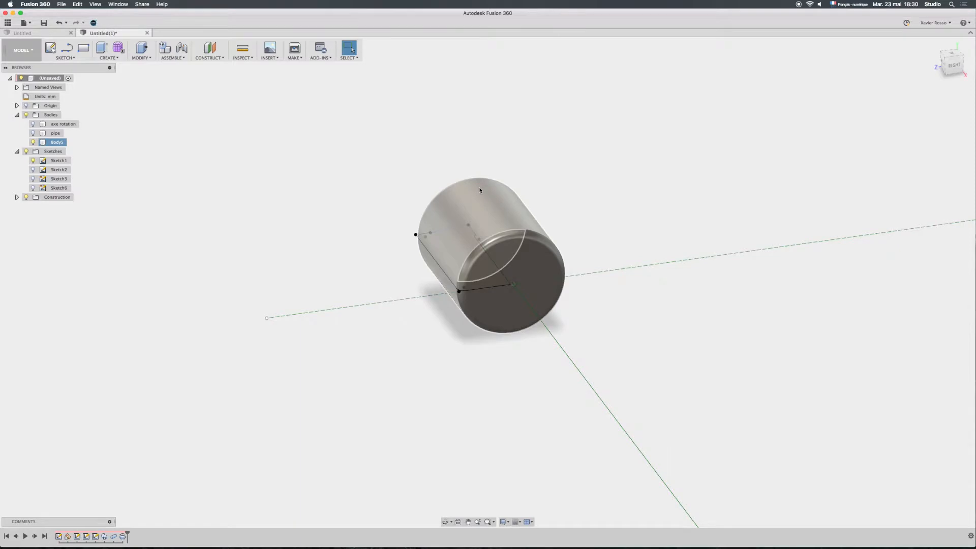
{"action": "middle_click_drag", "start_coordinate": [510, 216], "coordinate": [509, 233], "text": "shift"}
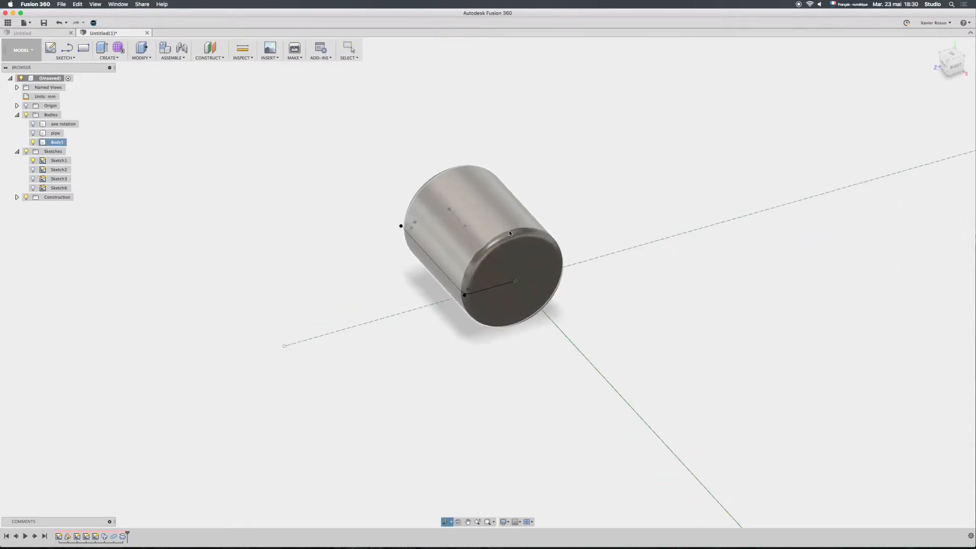
{"action": "left_click", "coordinate": [66, 57]}
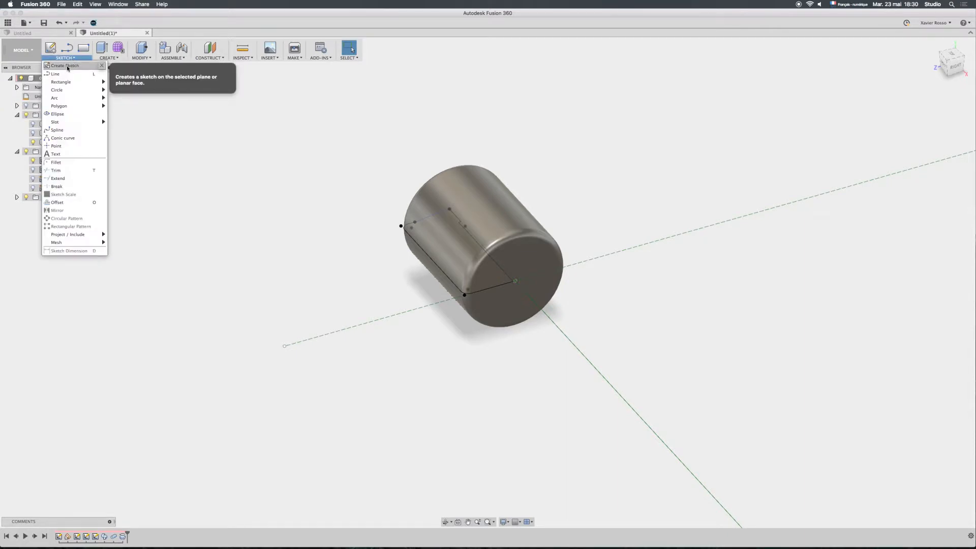
{"action": "left_click", "coordinate": [67, 67]}
{"action": "left_click", "coordinate": [532, 261]}
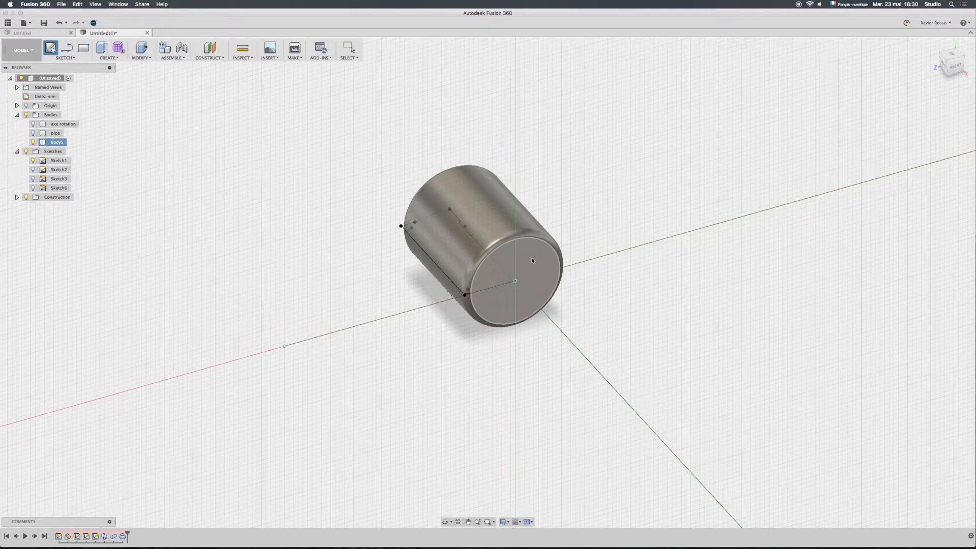
{"action": "left_click", "coordinate": [532, 254]}
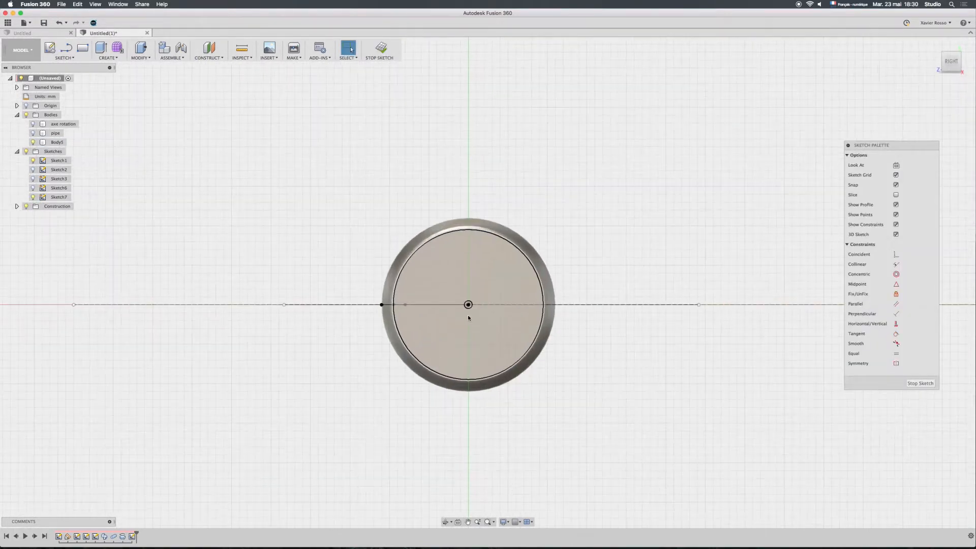
Step: Project the cylinder's outer silhouette and its end-face edge into the sketch as two concentric circles
{"action": "mouse_move", "coordinate": [566, 278]}
{"action": "middle_mouse_down", "text": "shift"}
{"action": "mouse_move", "coordinate": [505, 379]}
{"action": "mouse_move", "coordinate": [551, 375]}
{"action": "mouse_move", "coordinate": [442, 368]}
{"action": "middle_mouse_up", "text": "shift"}
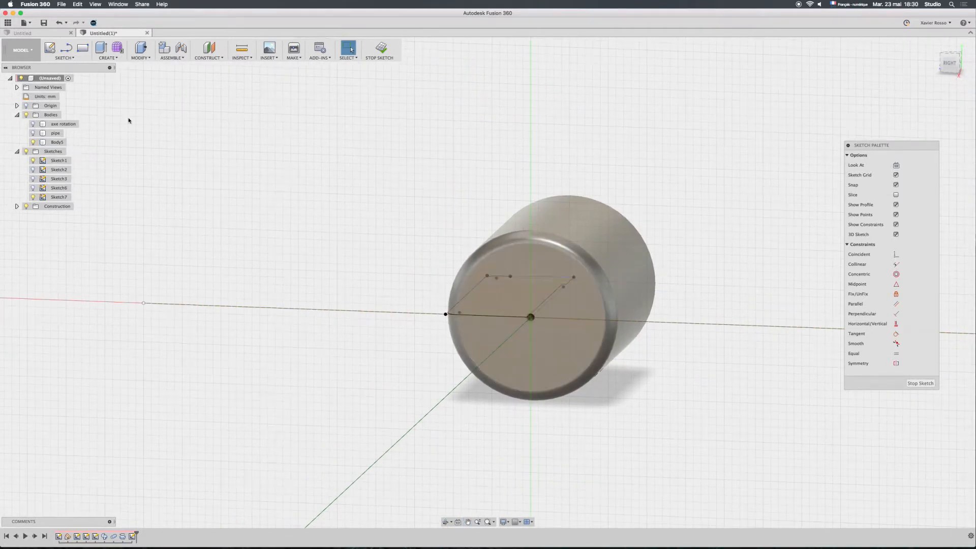
{"action": "left_click", "coordinate": [72, 59]}
{"action": "mouse_move", "coordinate": [75, 243]}
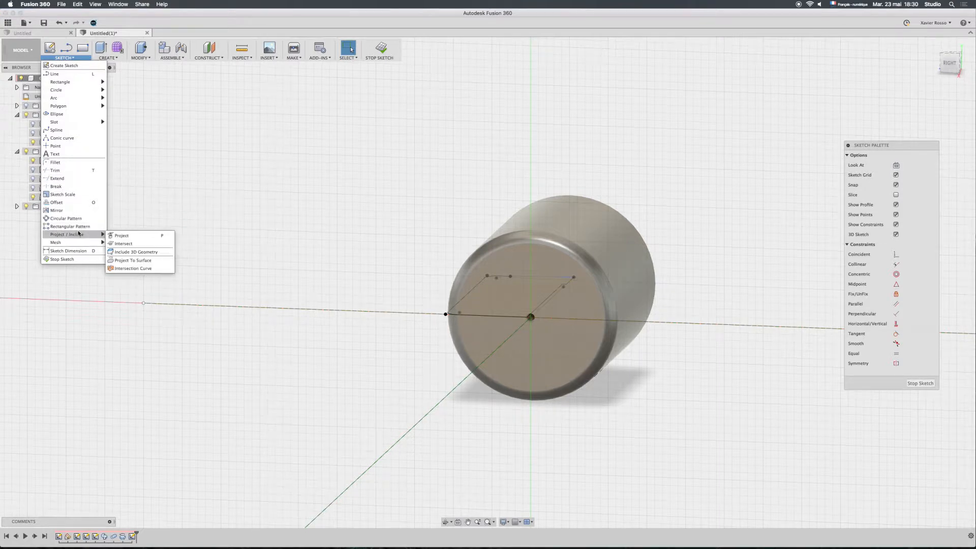
{"action": "left_click", "coordinate": [120, 236]}
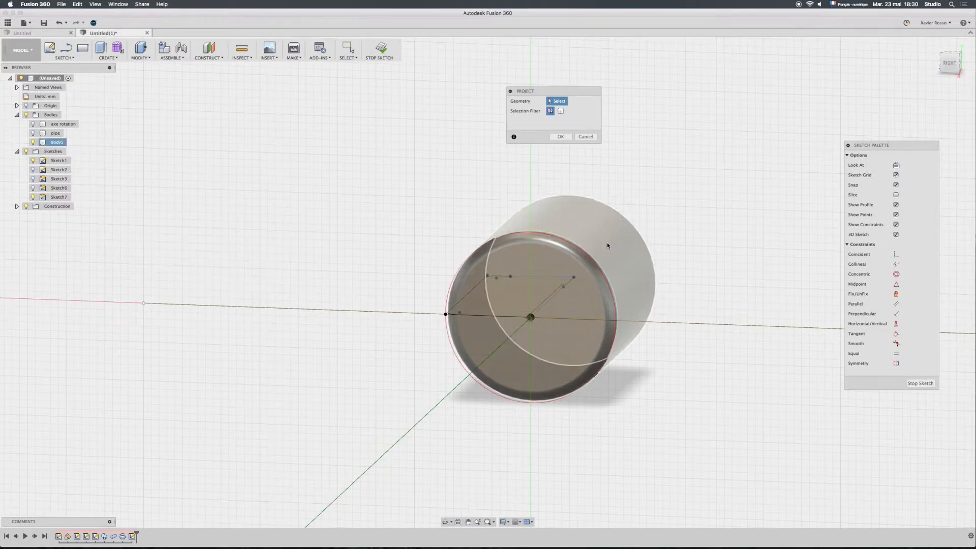
{"action": "middle_click_drag", "start_coordinate": [607, 243], "coordinate": [610, 271], "text": "shift"}
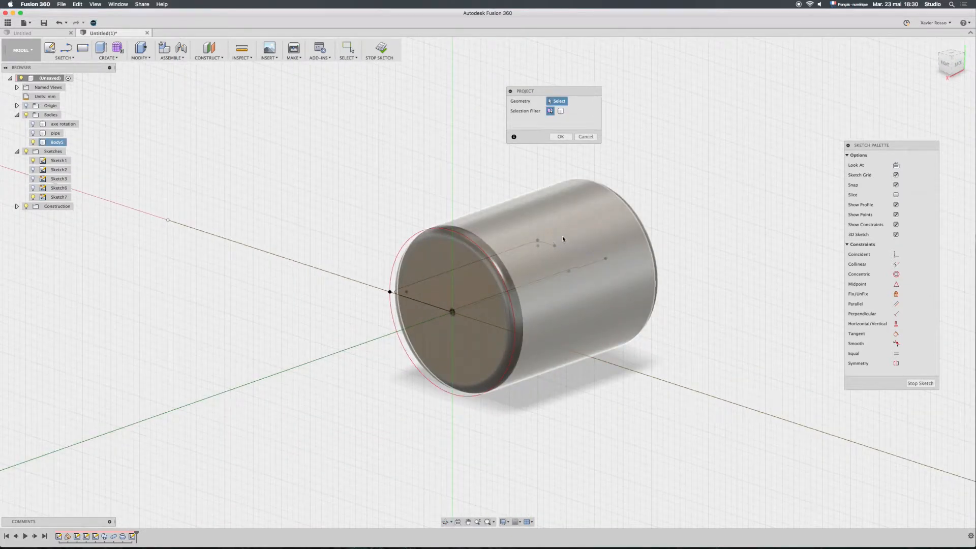
{"action": "left_click", "coordinate": [541, 314]}
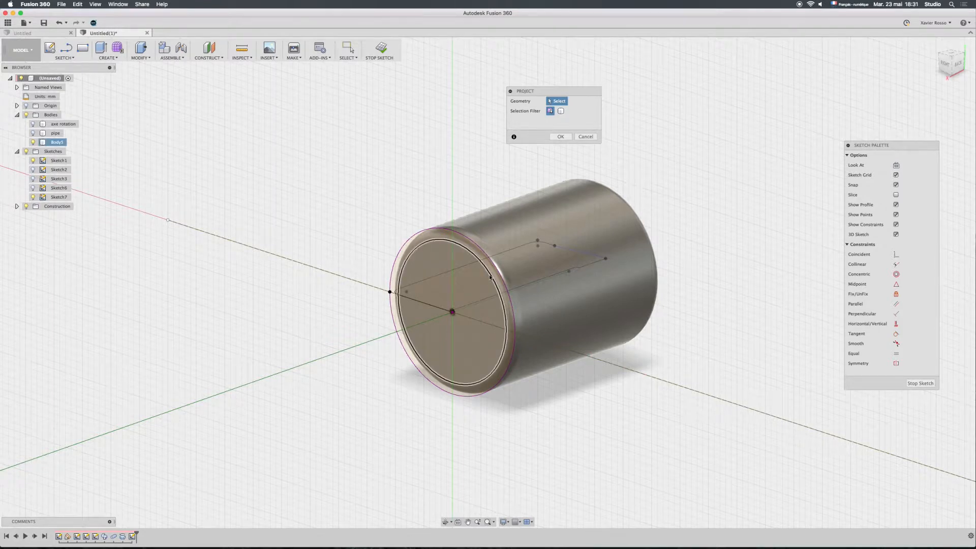
{"action": "left_click", "coordinate": [561, 137]}
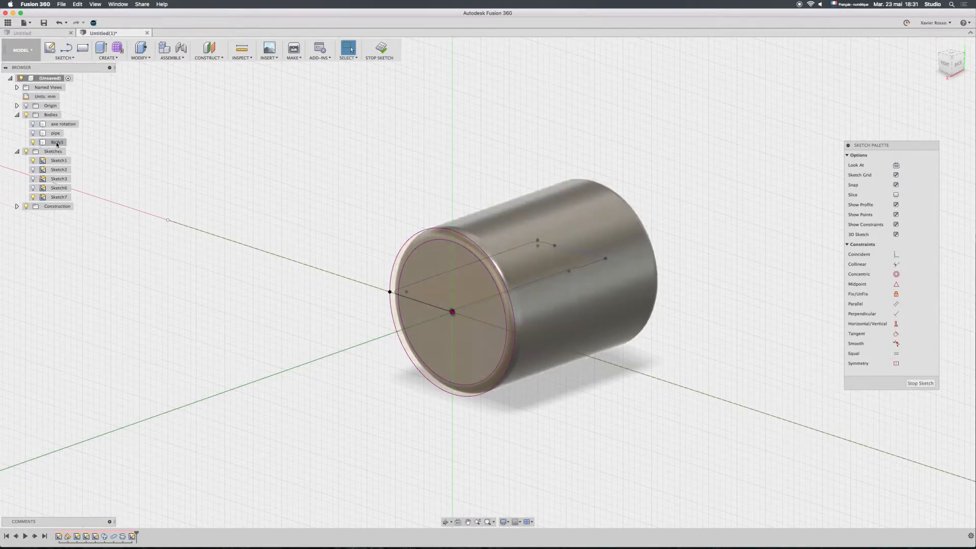
Step: Draw a vertical line about 1.65 mm long from the circle centre up past the outer circle and convert it to construction
{"action": "middle_click_drag", "start_coordinate": [353, 213], "coordinate": [425, 263], "text": "shift"}
{"action": "scroll", "coordinate": [425, 263], "scroll_direction": "up", "scroll_amount": 5}
{"action": "middle_click_drag", "start_coordinate": [487, 259], "coordinate": [401, 243]}
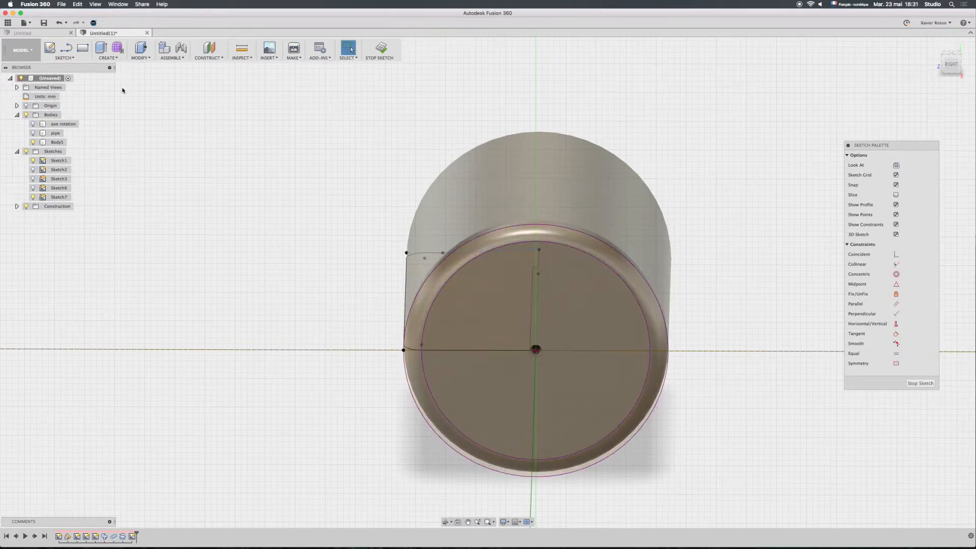
{"action": "left_click", "coordinate": [69, 56]}
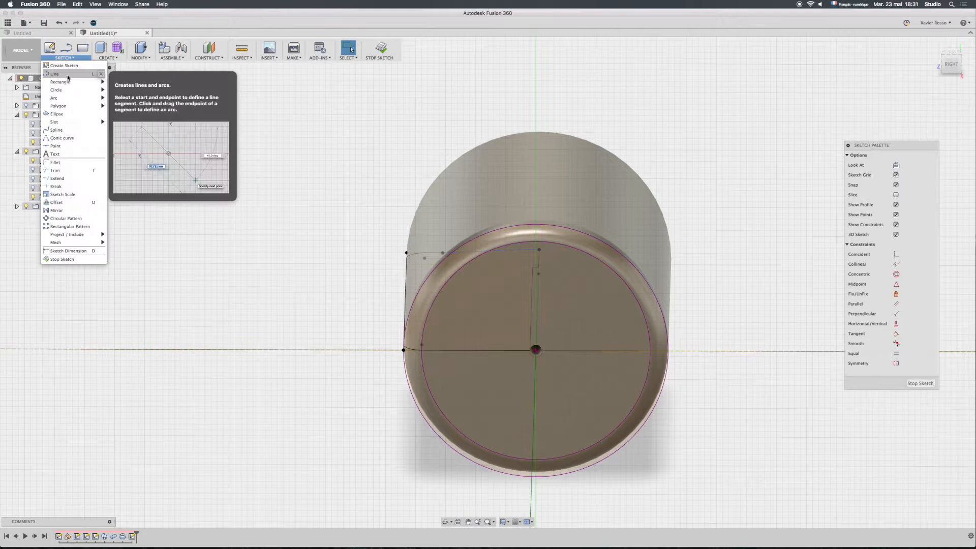
{"action": "left_click", "coordinate": [64, 75]}
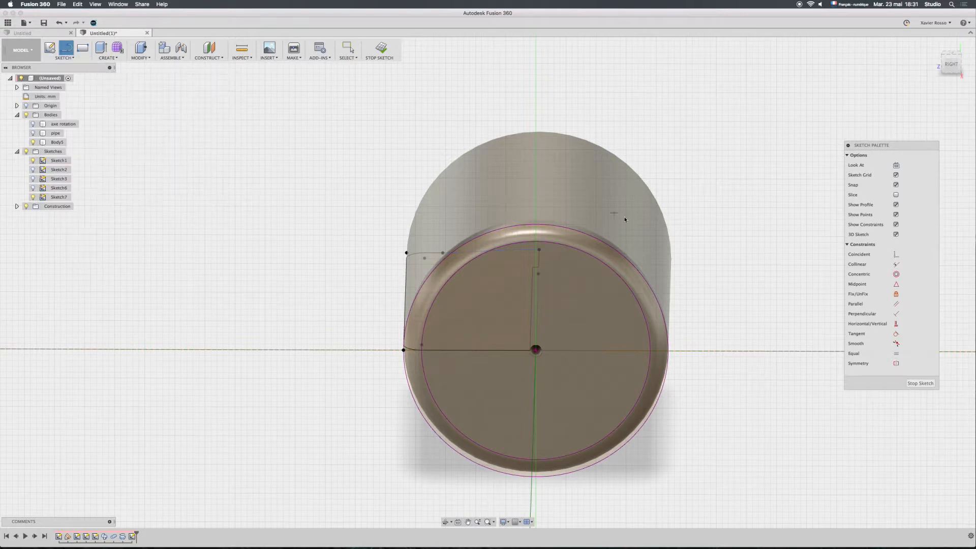
{"action": "left_click", "coordinate": [950, 64]}
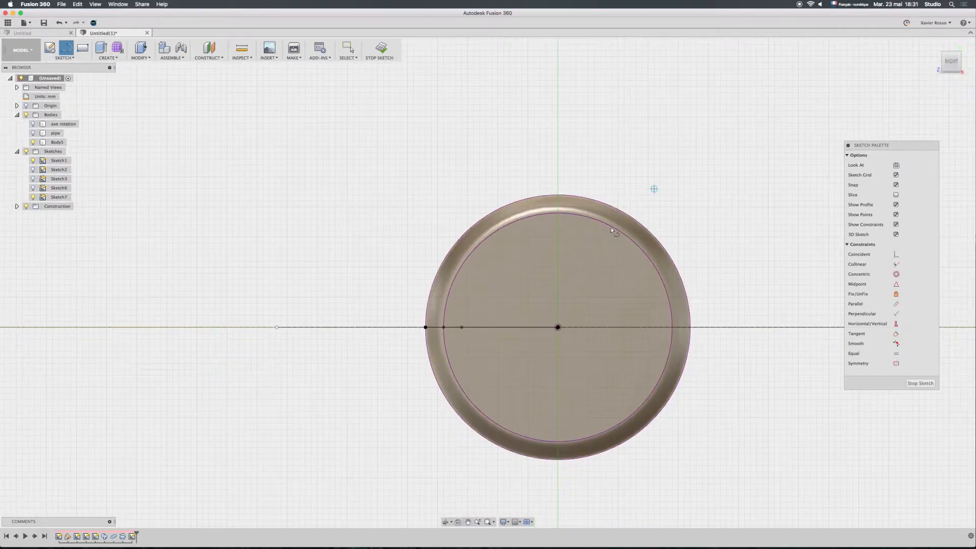
{"action": "left_click", "coordinate": [557, 328]}
{"action": "left_click", "coordinate": [557, 128]}
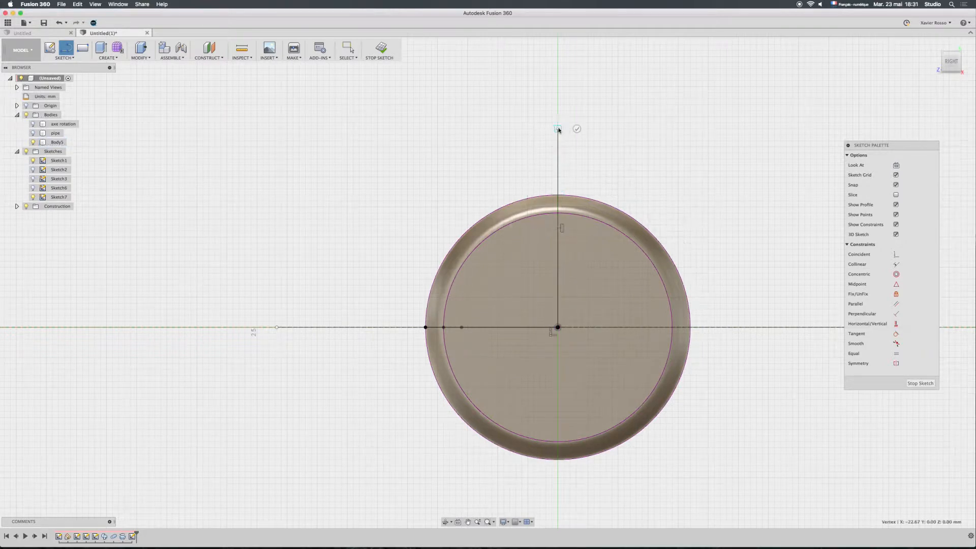
{"action": "left_click", "coordinate": [577, 128]}
{"action": "right_click", "coordinate": [586, 170]}
{"action": "left_click", "coordinate": [616, 171]}
{"action": "left_click", "coordinate": [557, 173]}
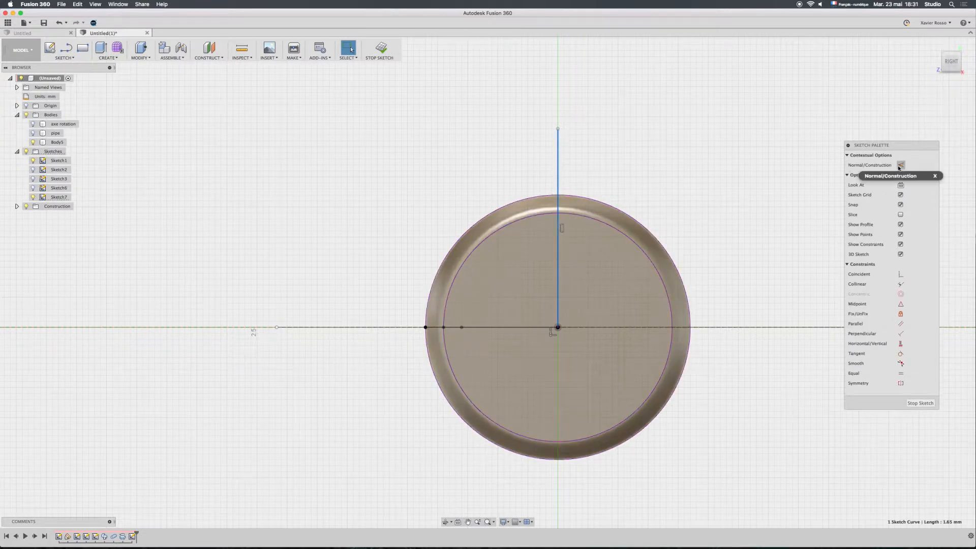
{"action": "left_click", "coordinate": [901, 166]}
Step: Draw two short lines between the outer and inner projected circles, one on each side of the vertical construction line
{"action": "left_click", "coordinate": [66, 47]}
{"action": "scroll", "coordinate": [571, 196], "scroll_direction": "up", "scroll_amount": 3}
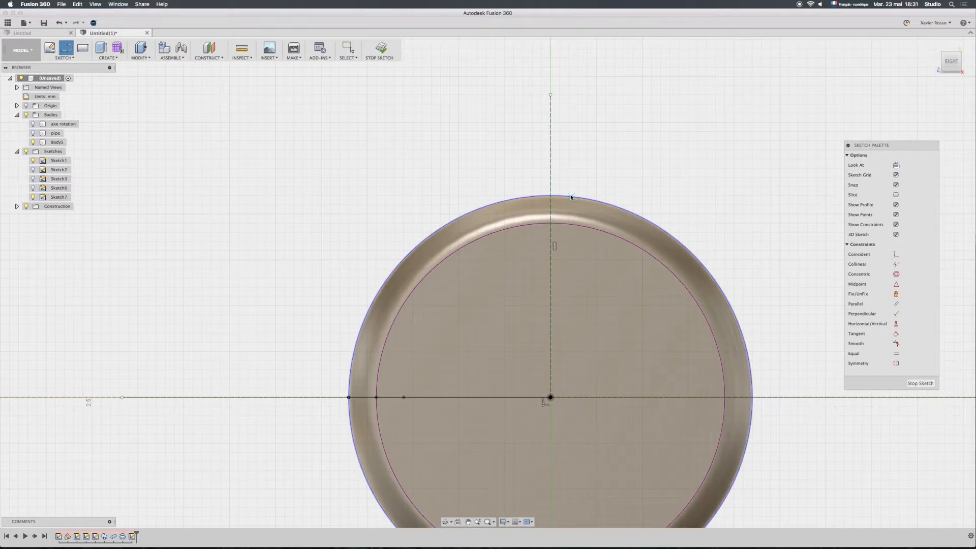
{"action": "left_click", "coordinate": [529, 197]}
{"action": "double_click", "coordinate": [531, 224]}
{"action": "left_click", "coordinate": [569, 196]}
{"action": "double_click", "coordinate": [568, 224]}
{"action": "right_click", "coordinate": [601, 171]}
{"action": "left_click", "coordinate": [627, 171]}
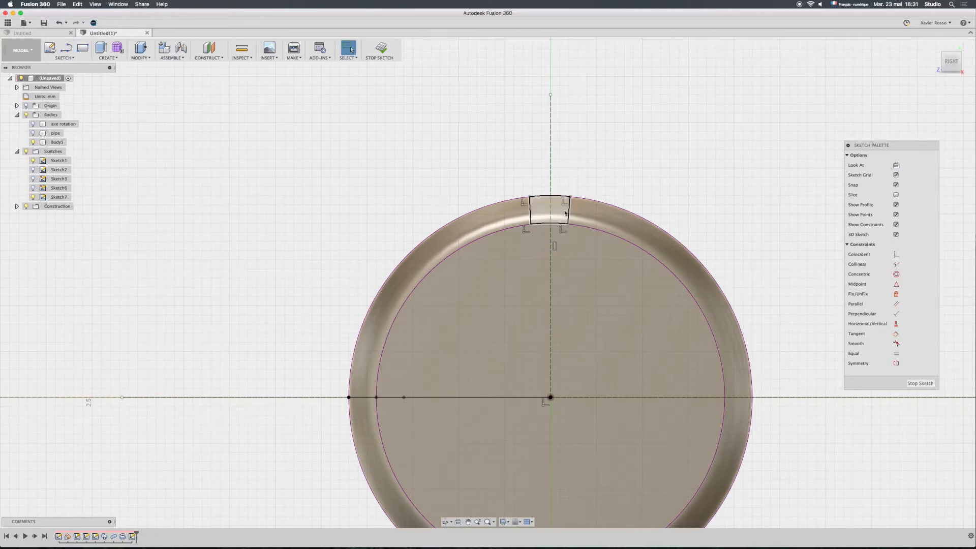
Step: Make the two short lines between the projected circles parallel to each other
{"action": "left_click", "coordinate": [788, 218]}
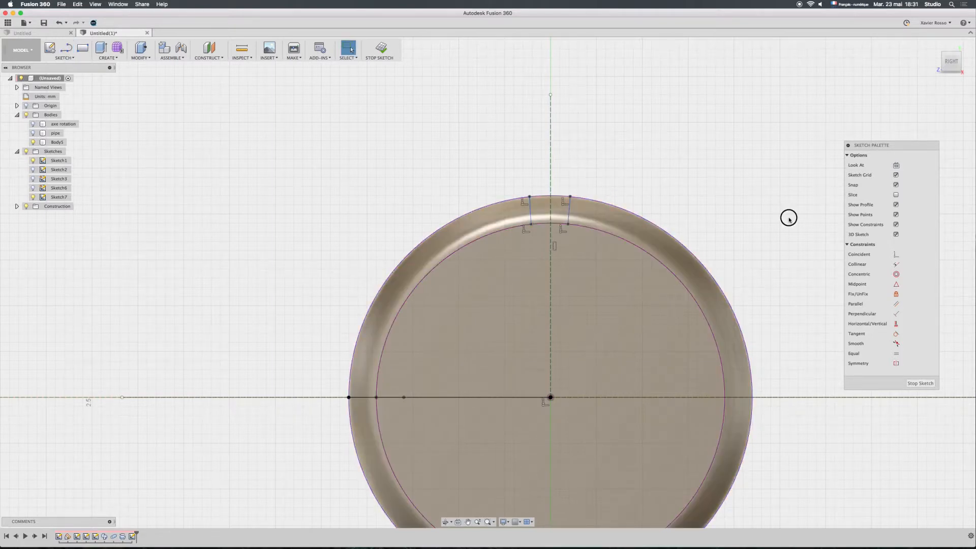
{"action": "left_click", "coordinate": [893, 305]}
{"action": "left_click", "coordinate": [570, 217]}
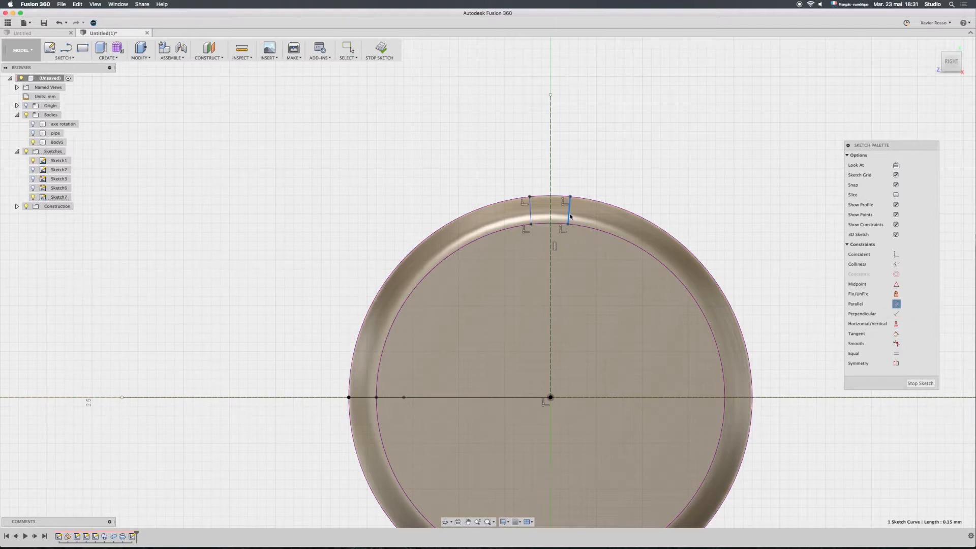
{"action": "left_click", "coordinate": [531, 212]}
Step: Make the two short lines symmetric about the vertical construction line
{"action": "left_click", "coordinate": [895, 363]}
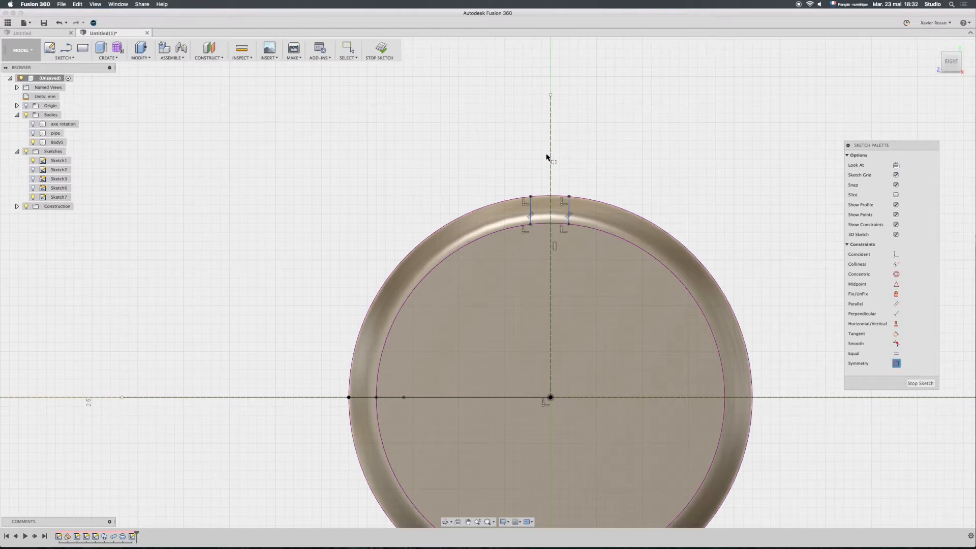
{"action": "left_click", "coordinate": [568, 208]}
{"action": "left_click", "coordinate": [530, 208]}
{"action": "left_click", "coordinate": [551, 176]}
{"action": "middle_click_drag", "start_coordinate": [603, 187], "coordinate": [641, 199]}
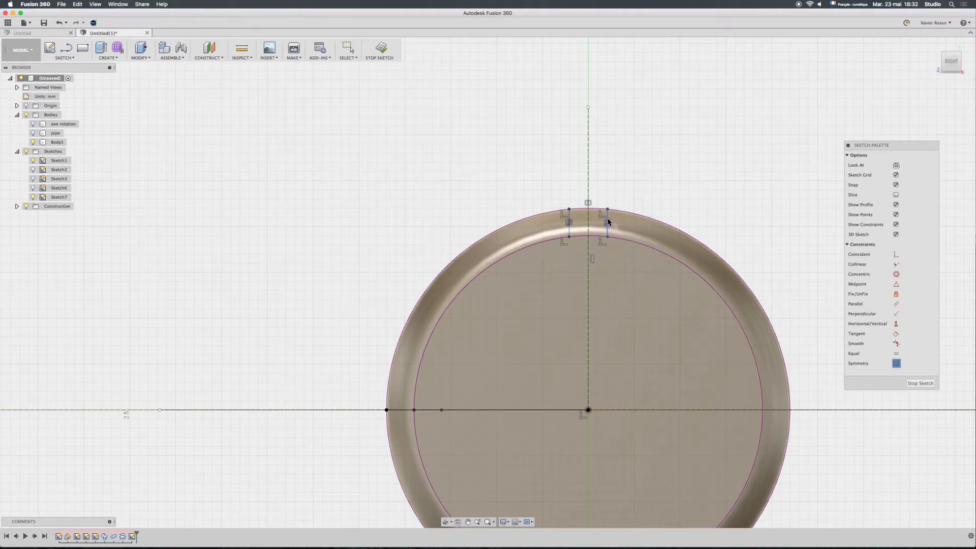
{"action": "right_click", "coordinate": [635, 185]}
{"action": "left_click", "coordinate": [647, 187]}
Step: Dimension the distance between the two short lines as 0.15 mm and finish the sketch
{"action": "key", "text": "d"}
{"action": "left_click", "coordinate": [607, 222]}
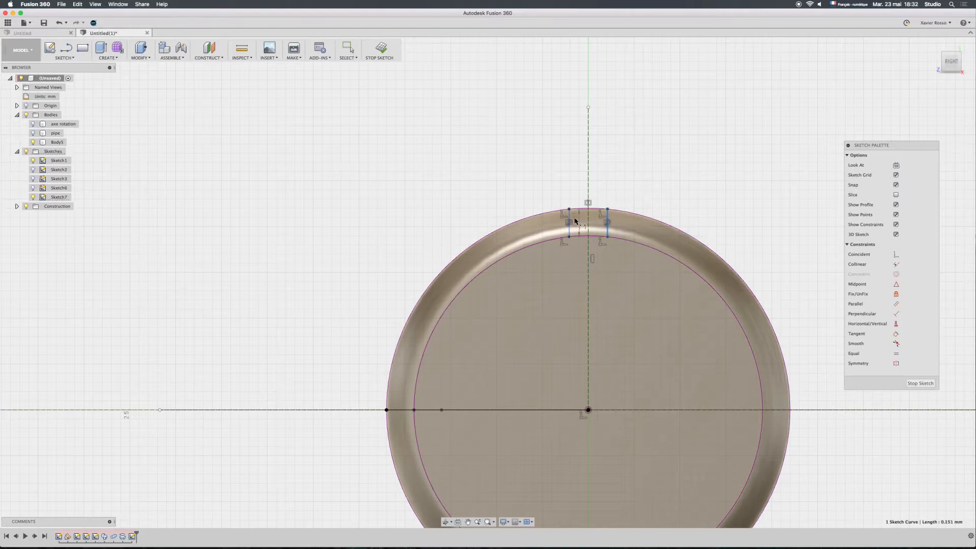
{"action": "left_click", "coordinate": [570, 218]}
{"action": "left_click", "coordinate": [607, 173]}
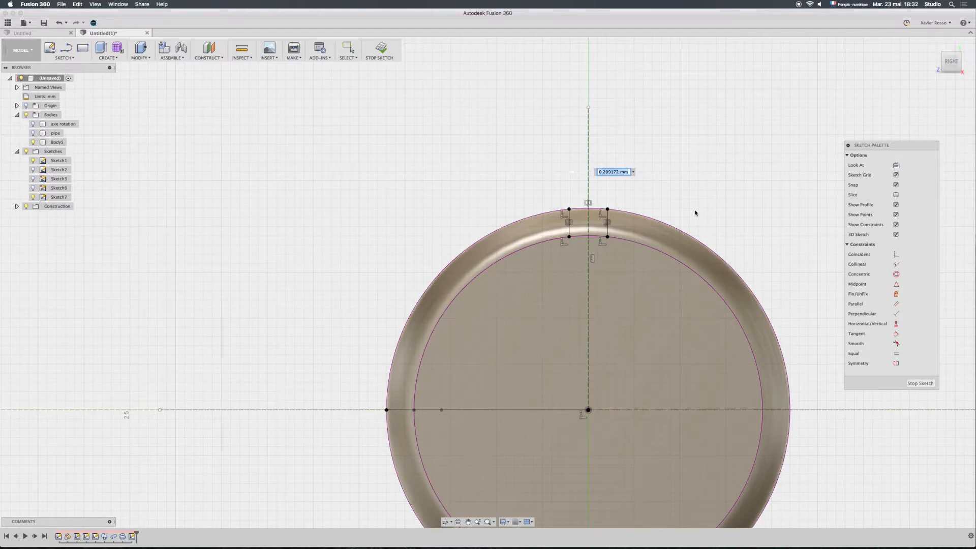
{"action": "type", "text": "0,15"}
{"action": "key", "text": "Return"}
{"action": "left_click", "coordinate": [917, 385]}
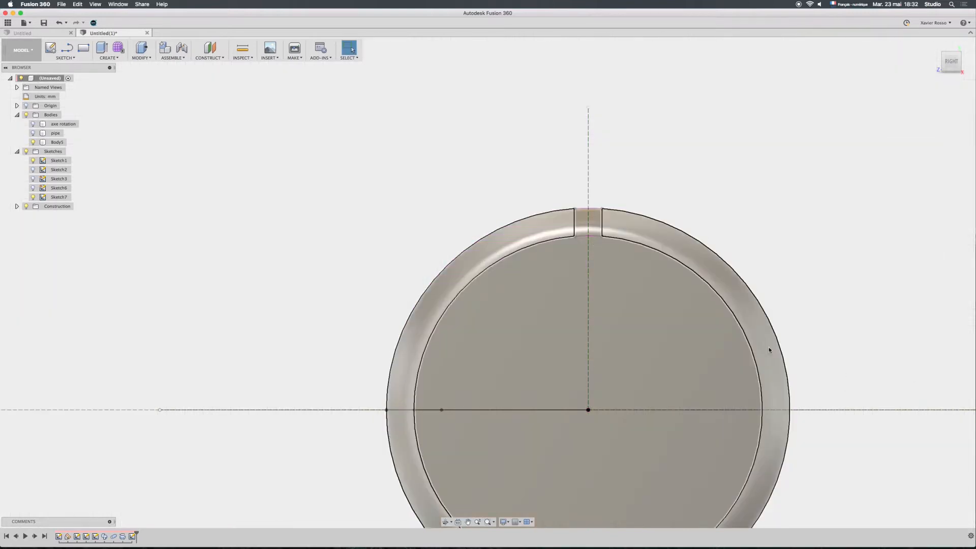
Step: Extrude the small rim profile as a cut with extent All, flipped to run a groove along the full length of the cylinder
{"action": "scroll", "coordinate": [758, 327], "scroll_direction": "down", "scroll_amount": 4}
{"action": "middle_click_drag", "start_coordinate": [704, 332], "coordinate": [718, 341], "text": "shift"}
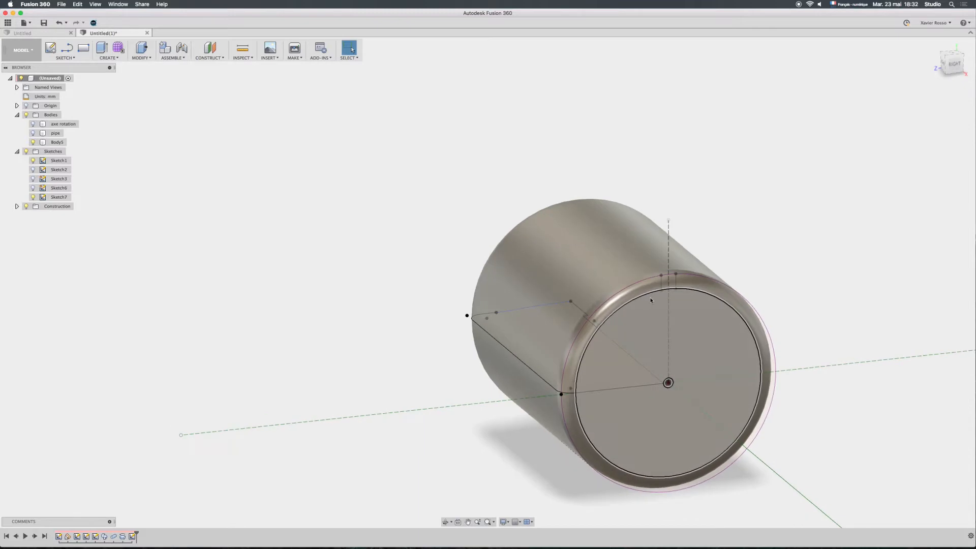
{"action": "left_click", "coordinate": [118, 59]}
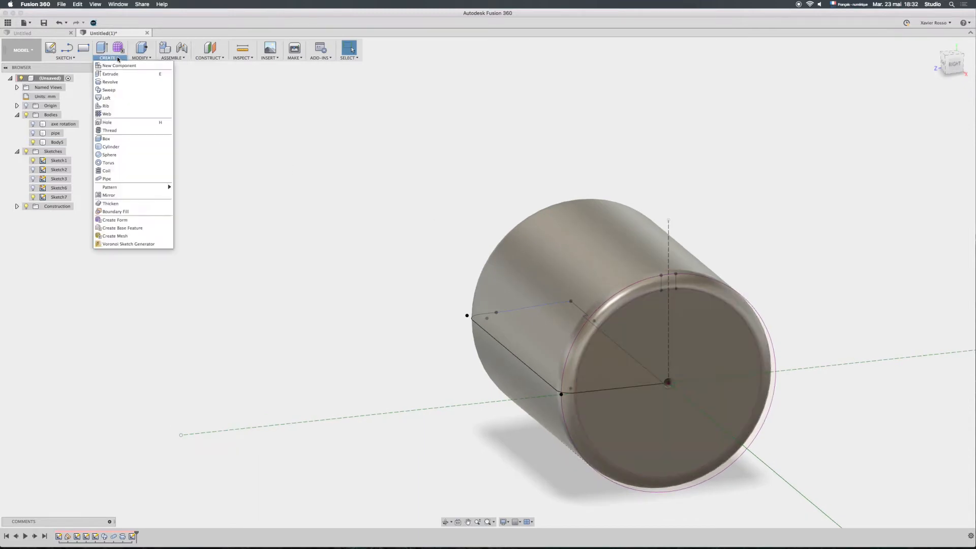
{"action": "left_click", "coordinate": [113, 74]}
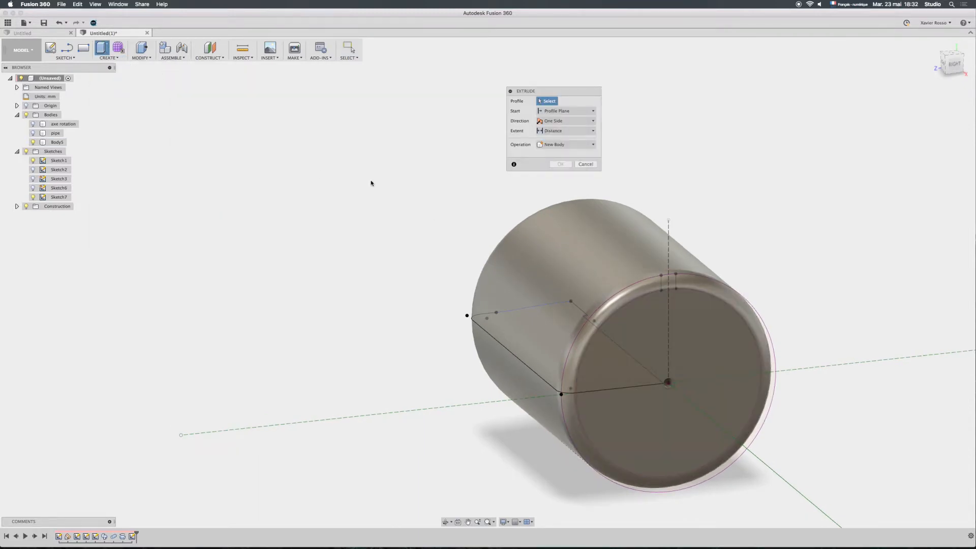
{"action": "middle_click_drag", "start_coordinate": [549, 194], "coordinate": [499, 196]}
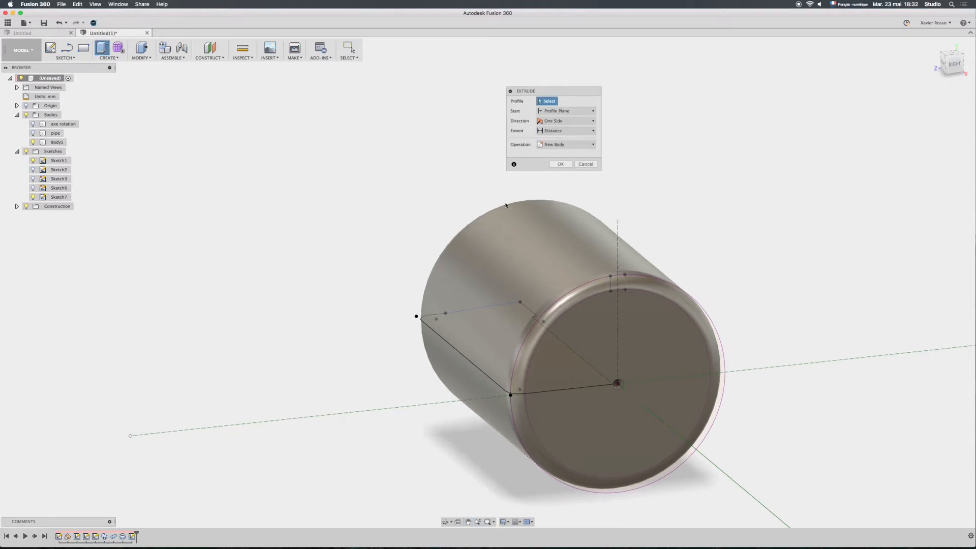
{"action": "left_click", "coordinate": [617, 285]}
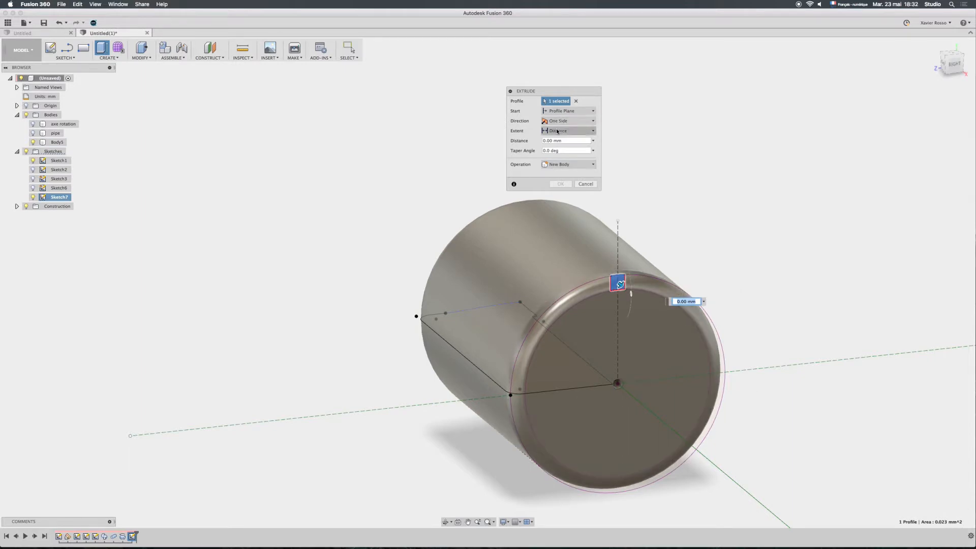
{"action": "middle_click_drag", "start_coordinate": [733, 248], "coordinate": [683, 224], "text": "shift"}
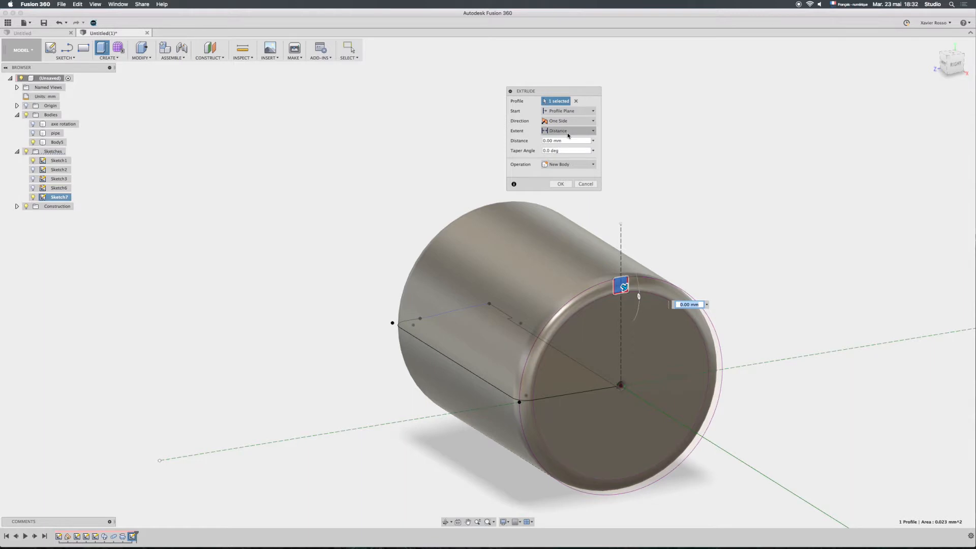
{"action": "left_click", "coordinate": [553, 130]}
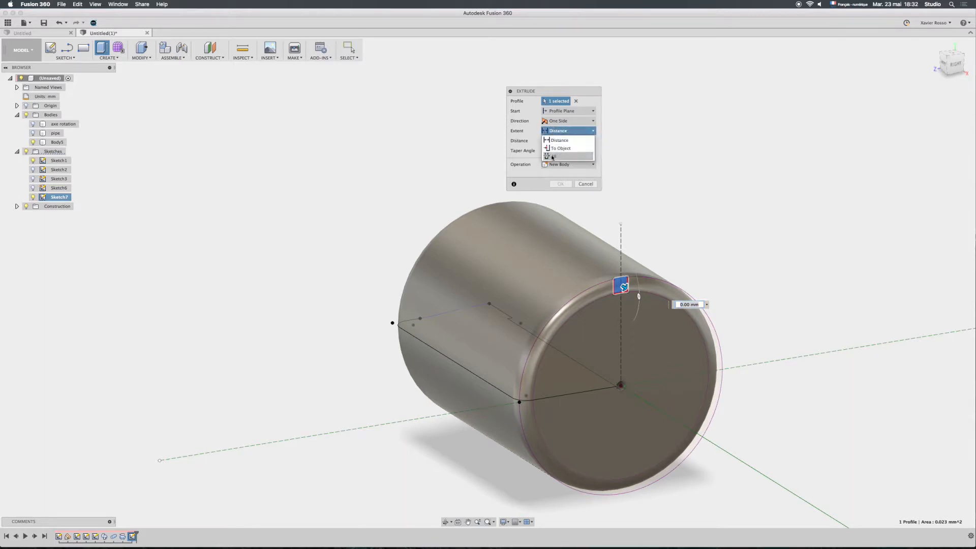
{"action": "left_click", "coordinate": [557, 157]}
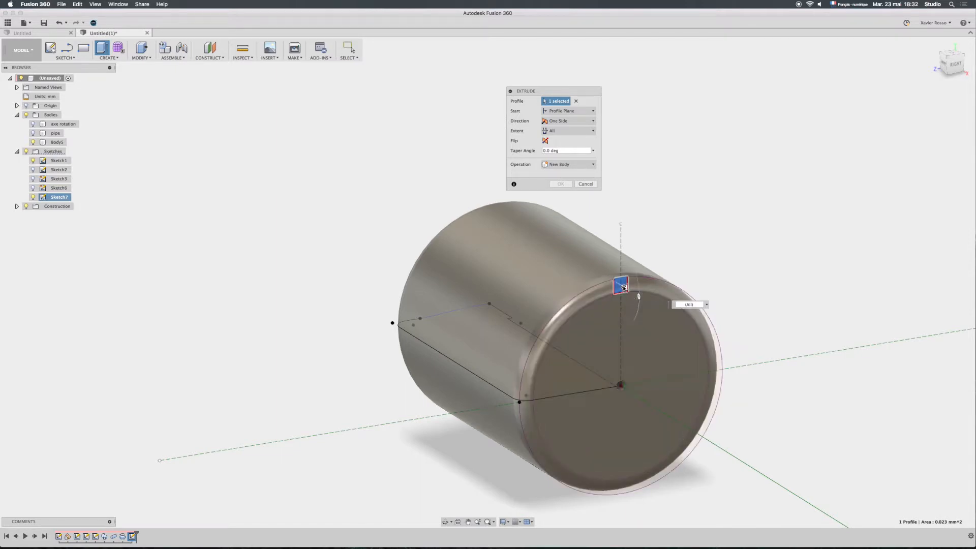
{"action": "middle_click_drag", "start_coordinate": [752, 335], "coordinate": [769, 342], "text": "shift"}
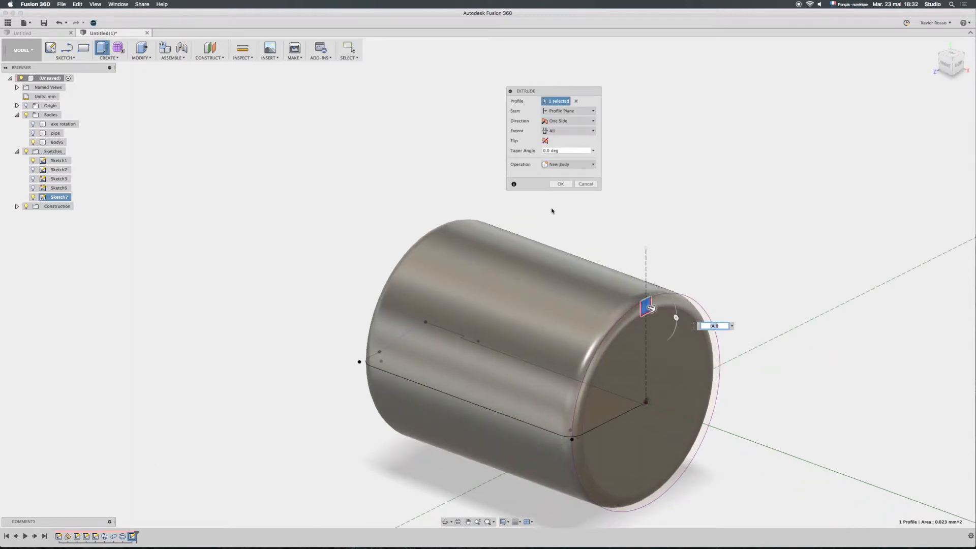
{"action": "left_click", "coordinate": [545, 141]}
{"action": "middle_click_drag", "start_coordinate": [653, 265], "coordinate": [543, 238], "text": "shift"}
{"action": "middle_click_drag", "start_coordinate": [602, 267], "coordinate": [620, 471], "text": "shift"}
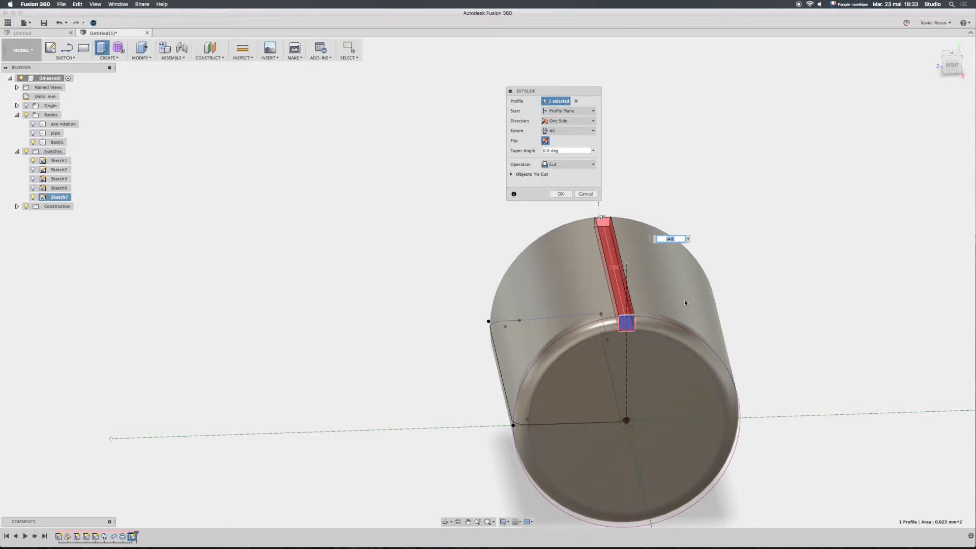
{"action": "left_click", "coordinate": [561, 195]}
Step: Start a circular pattern of faces and select the three faces of the groove as its objects
{"action": "scroll", "coordinate": [558, 216], "scroll_direction": "down", "scroll_amount": 2}
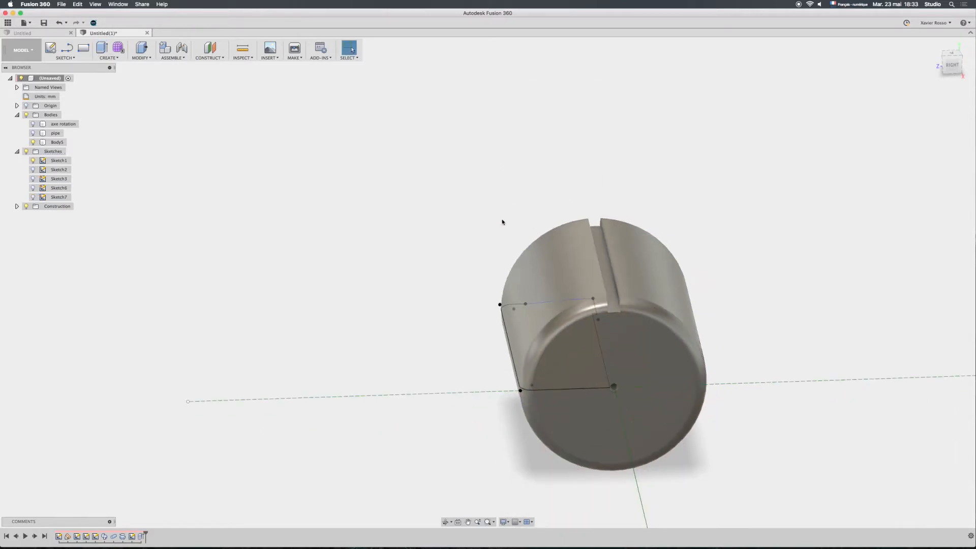
{"action": "left_click", "coordinate": [110, 58]}
{"action": "mouse_move", "coordinate": [113, 188]}
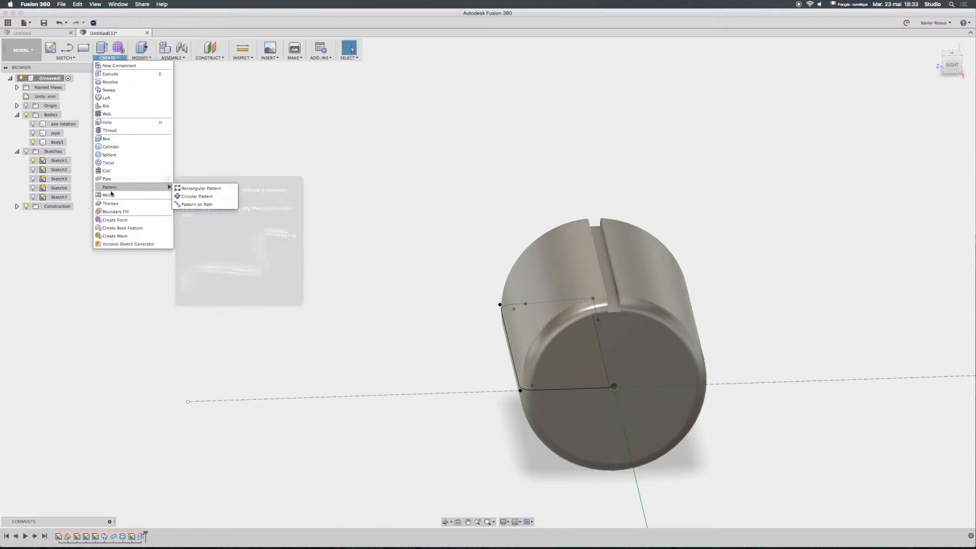
{"action": "left_click", "coordinate": [197, 198]}
{"action": "middle_click_drag", "start_coordinate": [672, 237], "coordinate": [683, 243], "text": "shift"}
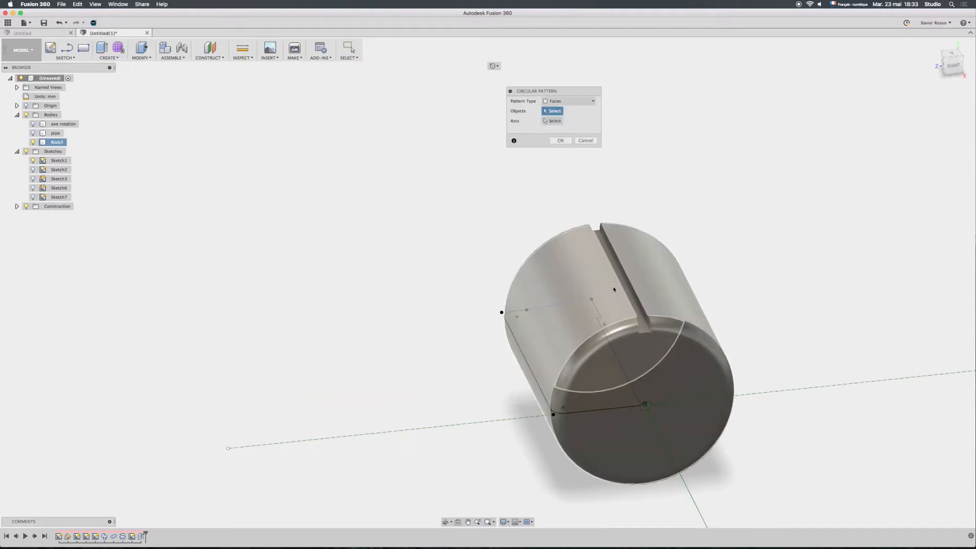
{"action": "left_click_drag", "start_coordinate": [532, 92], "coordinate": [577, 151]}
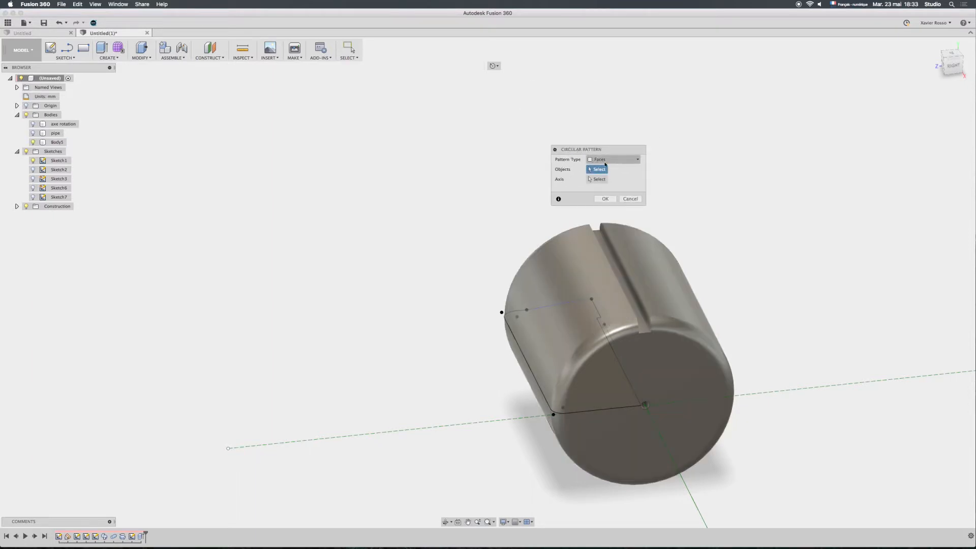
{"action": "left_click", "coordinate": [630, 287]}
{"action": "left_click", "coordinate": [625, 283]}
{"action": "middle_click_drag", "start_coordinate": [681, 261], "coordinate": [632, 245], "text": "shift"}
{"action": "left_click", "coordinate": [569, 235]}
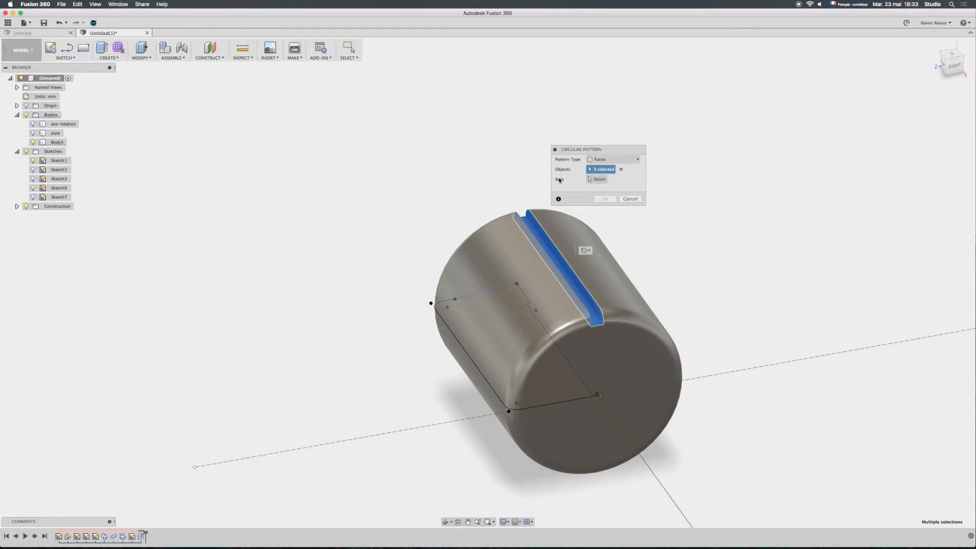
Step: Pattern the groove faces fully around the cylinder's central axis line with a quantity of 12
{"action": "left_click", "coordinate": [597, 179]}
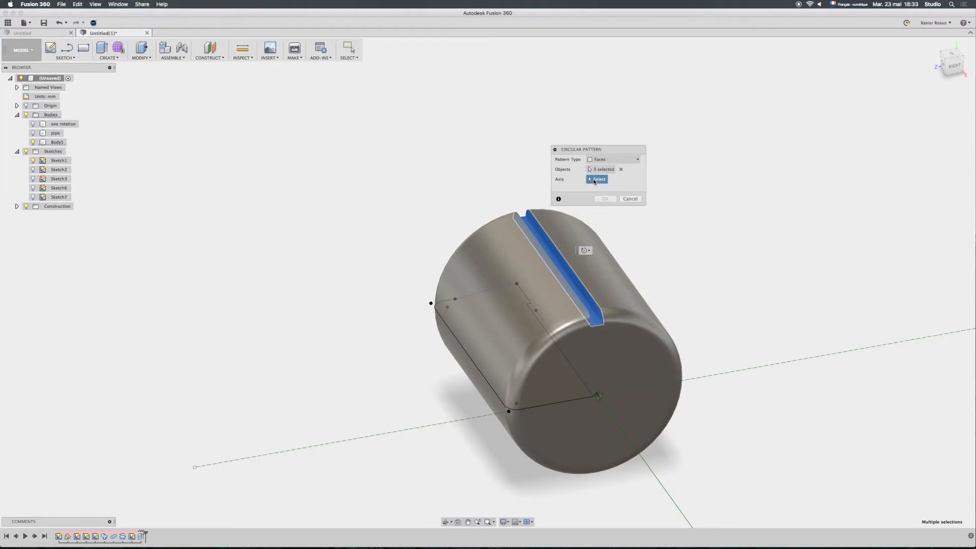
{"action": "left_click", "coordinate": [603, 404]}
{"action": "middle_click_drag", "start_coordinate": [632, 360], "coordinate": [717, 394], "text": "shift"}
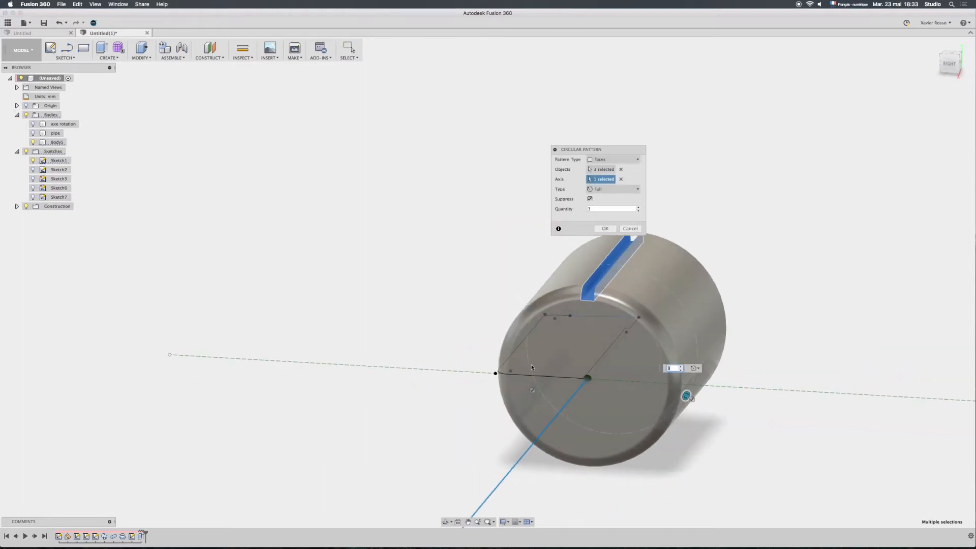
{"action": "middle_click_drag", "start_coordinate": [653, 312], "coordinate": [661, 386], "text": "shift"}
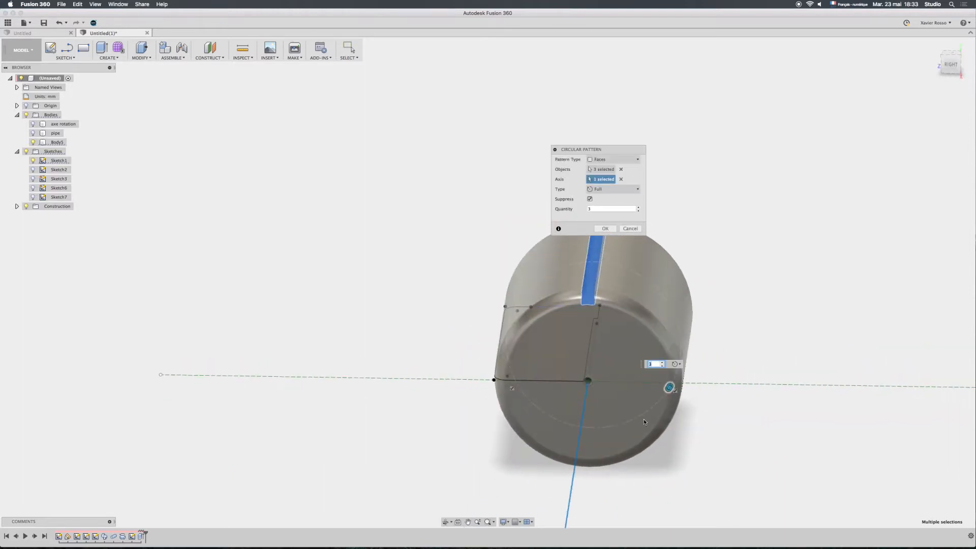
{"action": "left_click", "coordinate": [610, 210]}
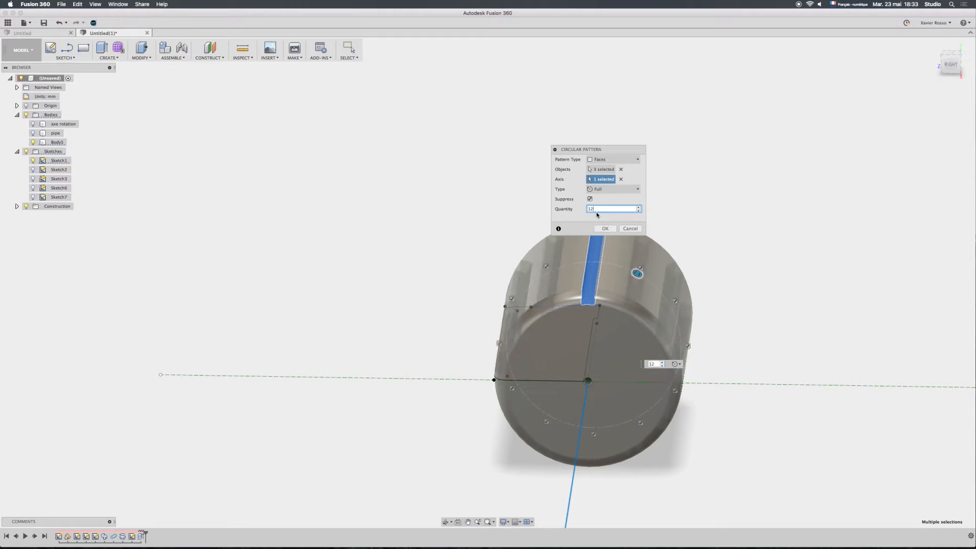
{"action": "key", "text": "Return"}
Step: Rename the grooved cylinder body as bouton
{"action": "scroll", "coordinate": [632, 348], "scroll_direction": "down", "scroll_amount": 5}
{"action": "middle_click_drag", "start_coordinate": [626, 344], "coordinate": [599, 312]}
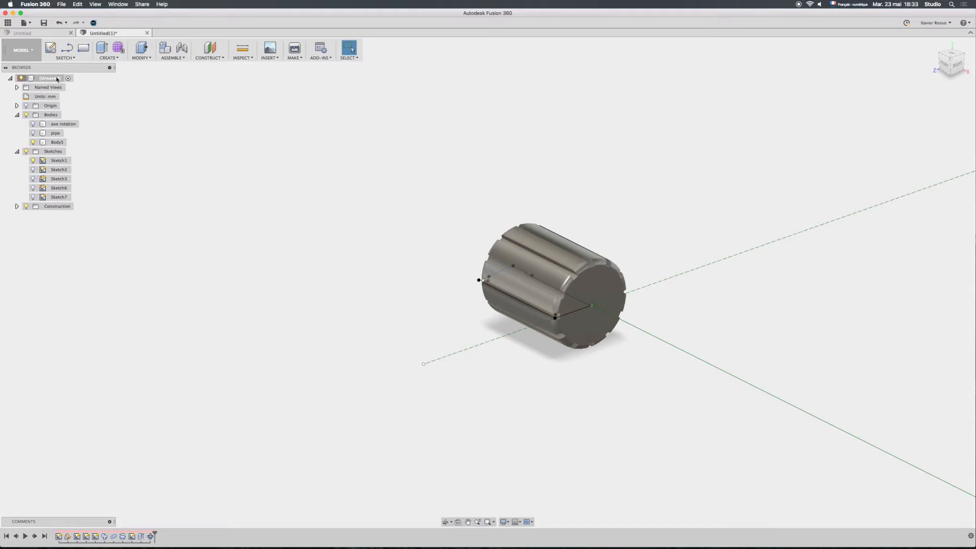
{"action": "double_click", "coordinate": [57, 142]}
{"action": "type", "text": "bo"}
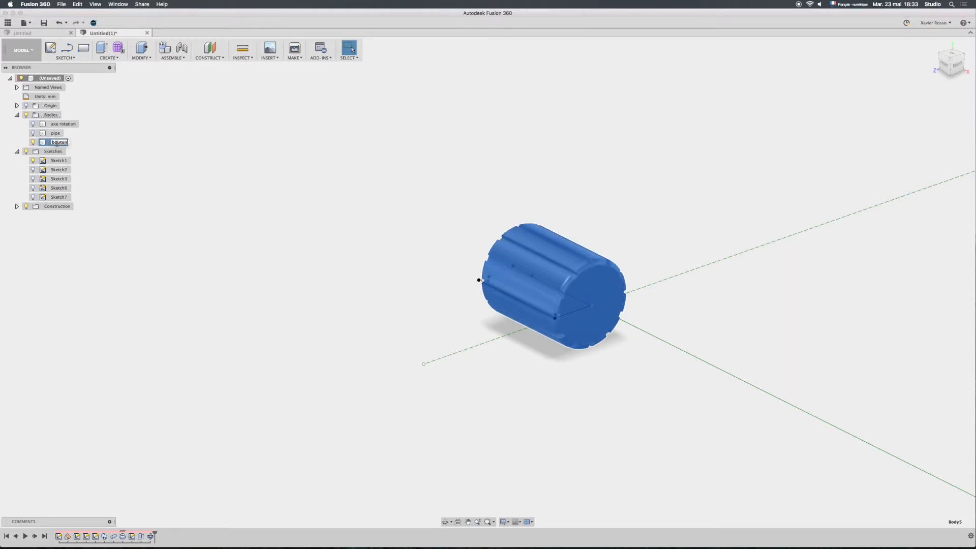
{"action": "type", "text": "uton"}
{"action": "key", "text": "Return"}
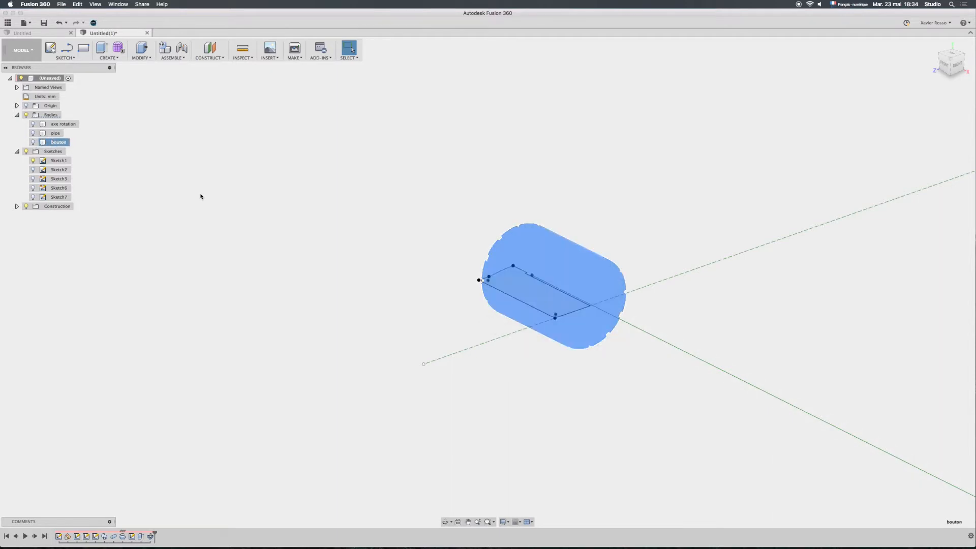
Step: Hide the bouton body and show Sketch2, Sketch3, Sketch6 and Sketch7
{"action": "middle_click_drag", "start_coordinate": [658, 374], "coordinate": [596, 344]}
{"action": "scroll", "coordinate": [697, 389], "scroll_direction": "down", "scroll_amount": 5}
{"action": "middle_click_drag", "start_coordinate": [697, 390], "coordinate": [600, 330]}
{"action": "key", "text": "Escape"}
{"action": "scroll", "coordinate": [677, 381], "scroll_direction": "up", "scroll_amount": 2}
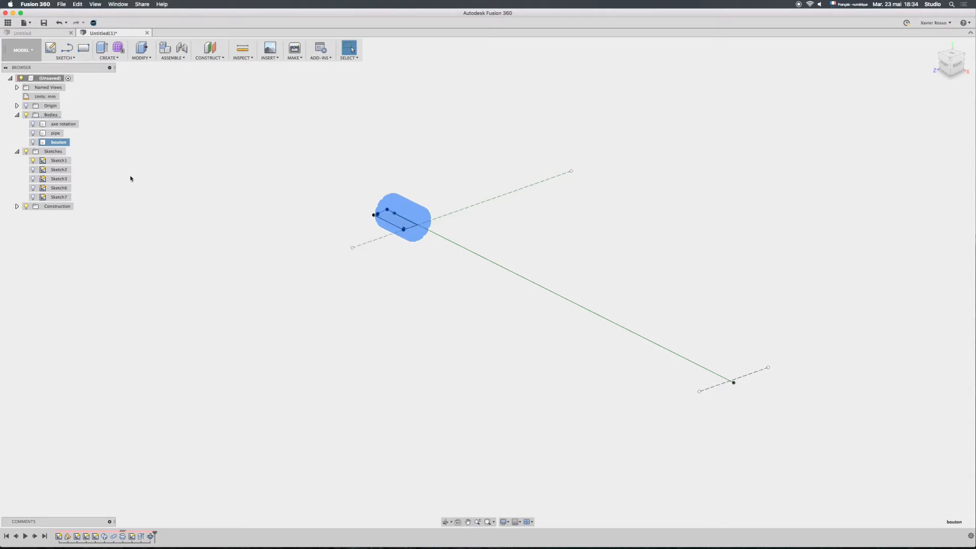
{"action": "left_click", "coordinate": [33, 188]}
{"action": "left_click", "coordinate": [33, 197]}
{"action": "scroll", "coordinate": [731, 361], "scroll_direction": "up", "scroll_amount": 6}
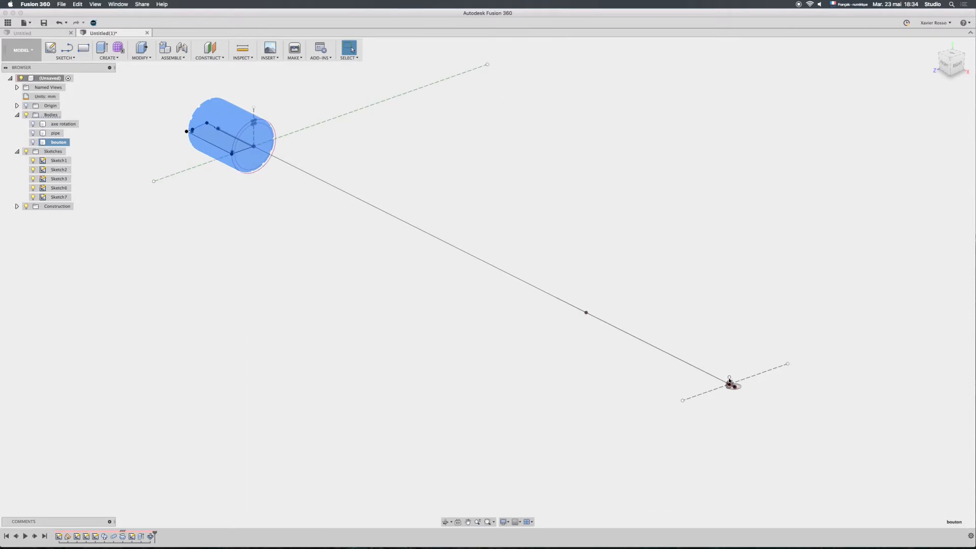
{"action": "scroll", "coordinate": [733, 362], "scroll_direction": "up", "scroll_amount": 5}
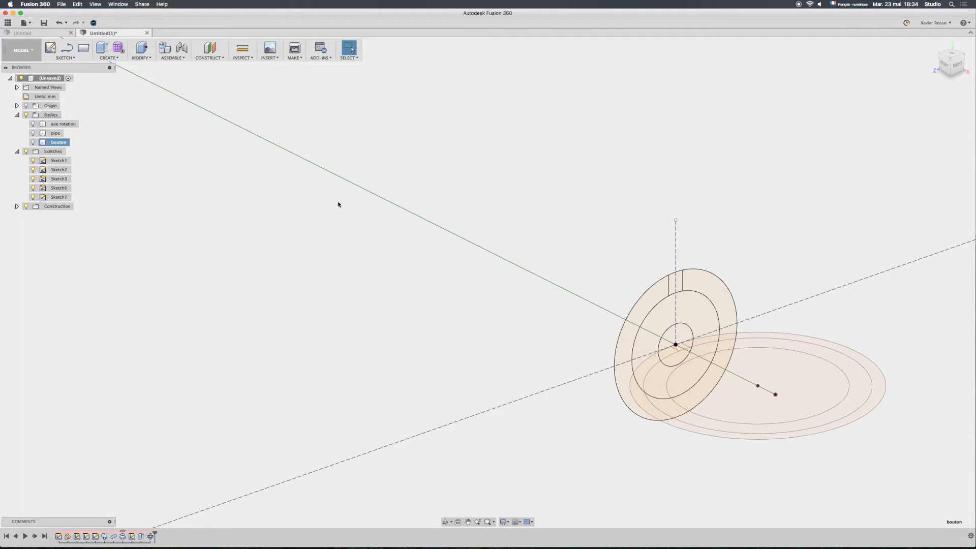
Step: Extrude the ring and tab profiles of the upright sketch 0.03 mm as a new body
{"action": "left_click", "coordinate": [118, 59]}
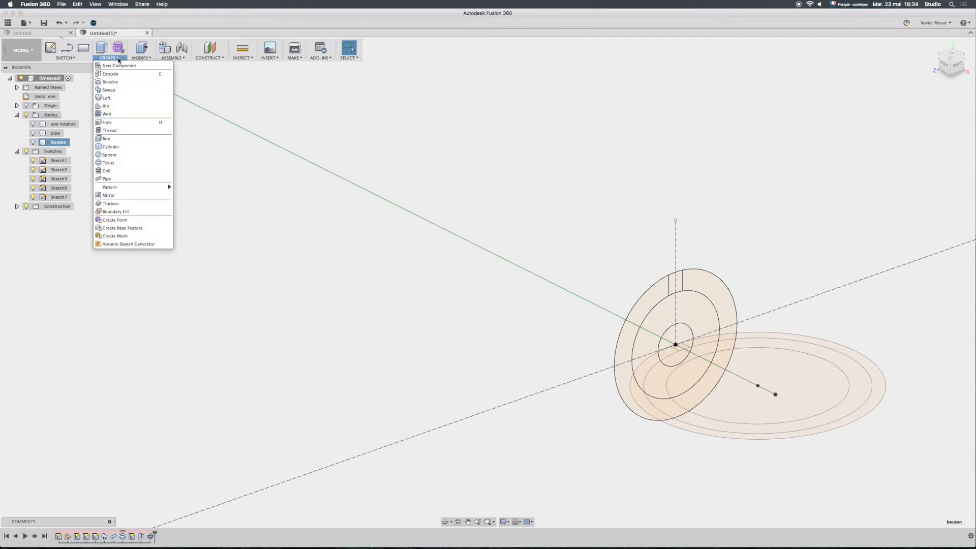
{"action": "left_click", "coordinate": [113, 75]}
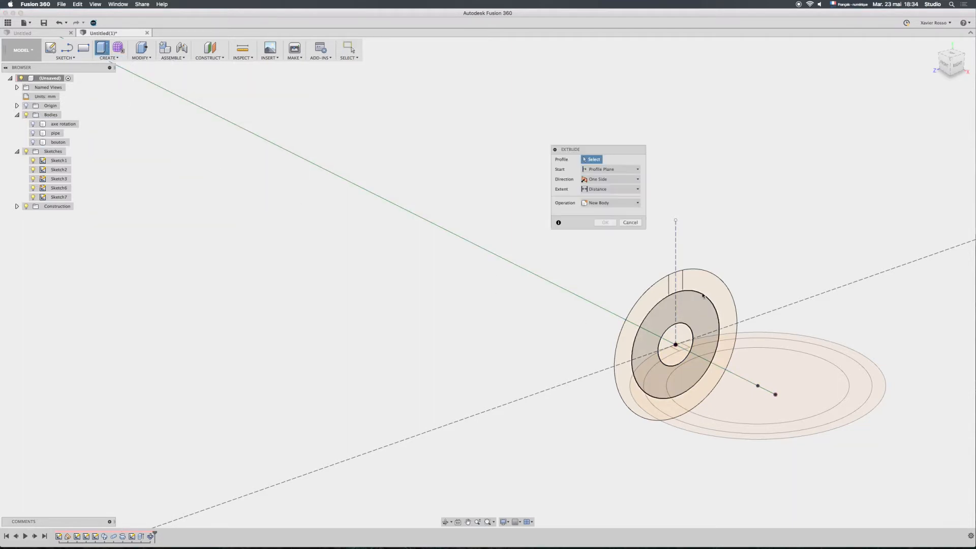
{"action": "left_click", "coordinate": [671, 321]}
{"action": "left_click", "coordinate": [654, 326]}
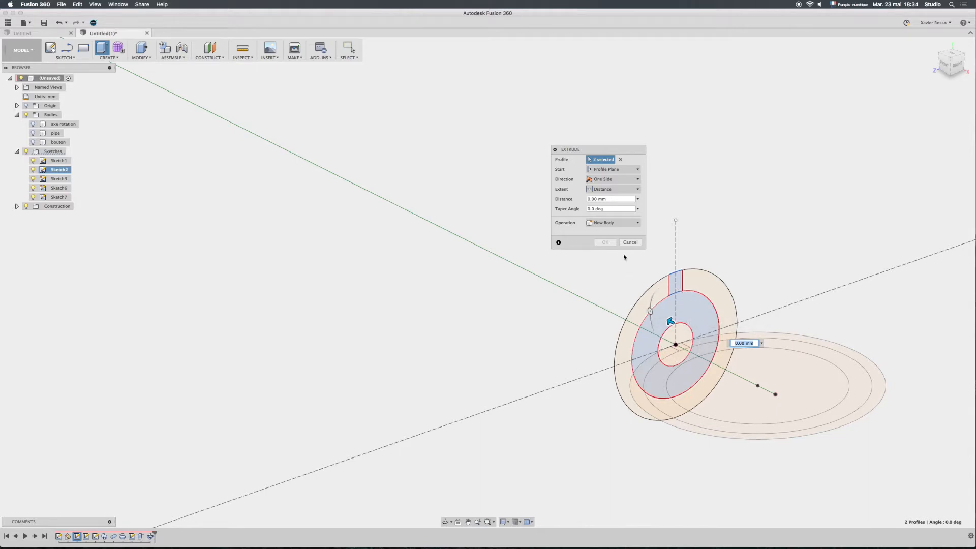
{"action": "left_click", "coordinate": [614, 199]}
{"action": "type", "text": "0,03"}
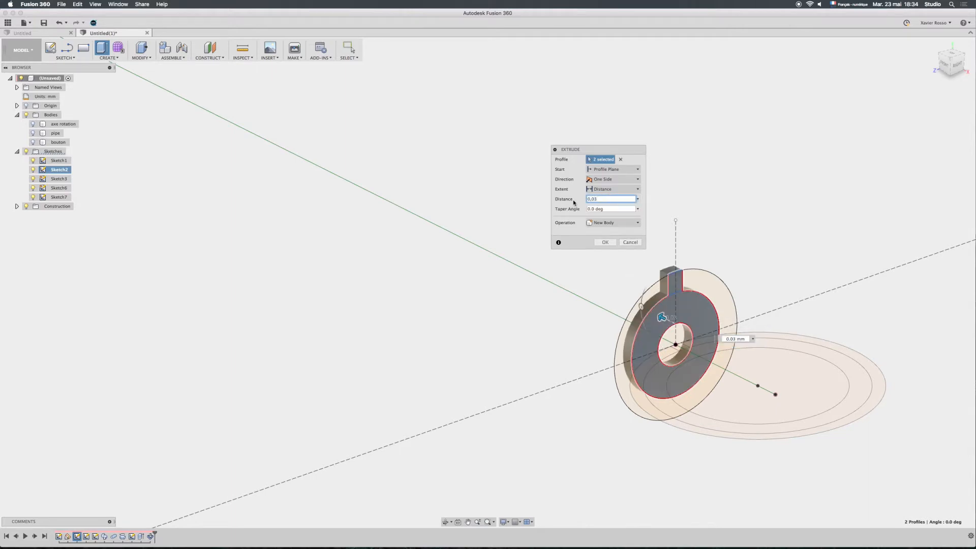
{"action": "key", "text": "Return"}
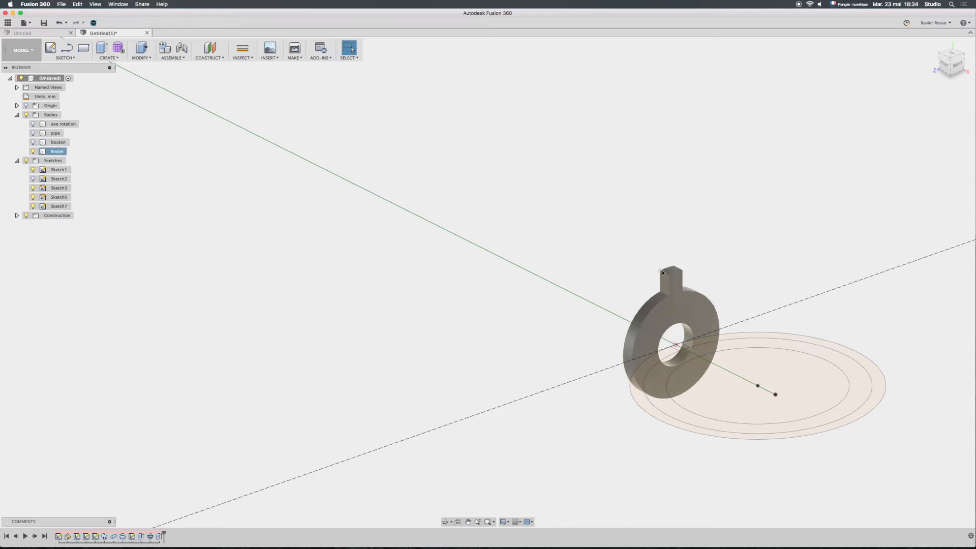
Step: Pattern the tab's three outer faces fully around the ring's central axis line with a quantity of 12
{"action": "left_click", "coordinate": [116, 59]}
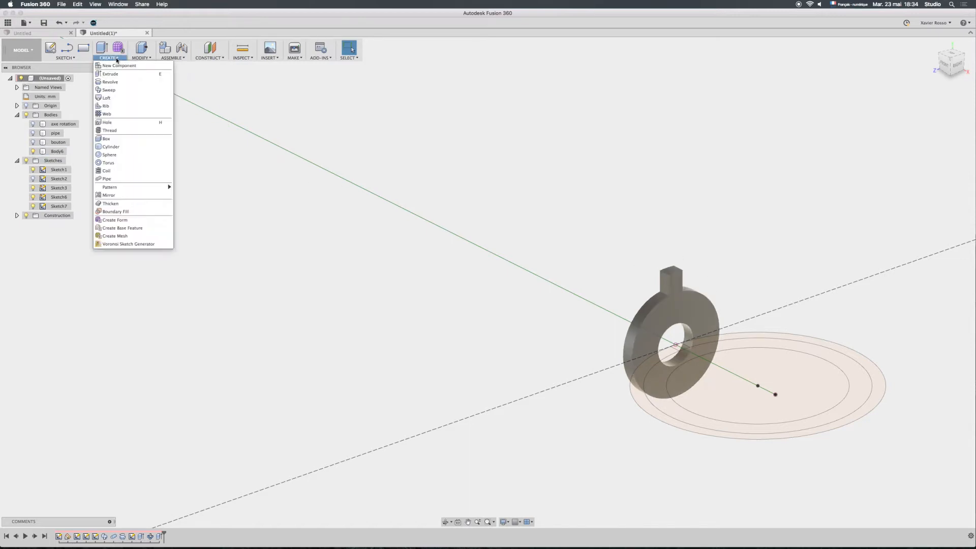
{"action": "mouse_move", "coordinate": [124, 188]}
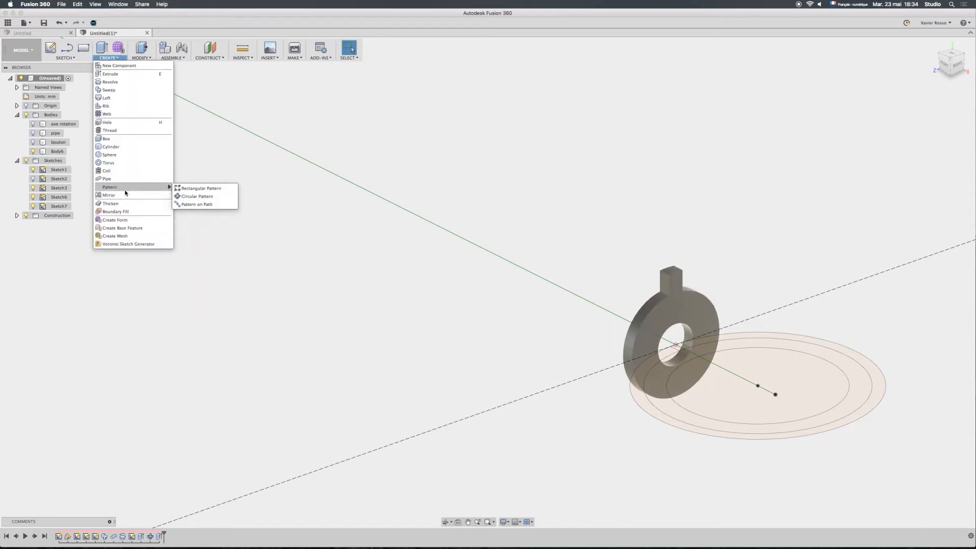
{"action": "left_click", "coordinate": [190, 196]}
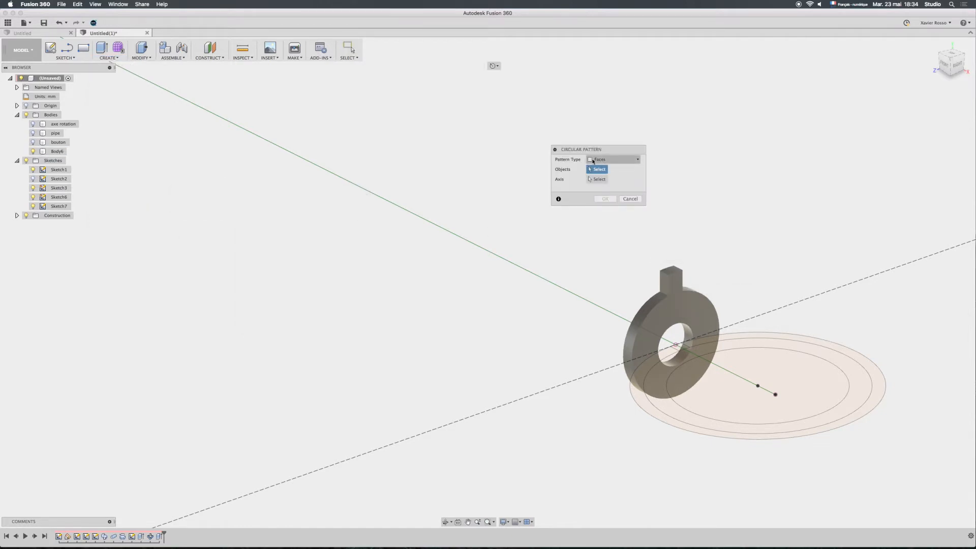
{"action": "left_click", "coordinate": [666, 279]}
{"action": "left_click", "coordinate": [670, 270]}
{"action": "middle_click_drag", "start_coordinate": [731, 263], "coordinate": [658, 266], "text": "shift"}
{"action": "left_click", "coordinate": [685, 266]}
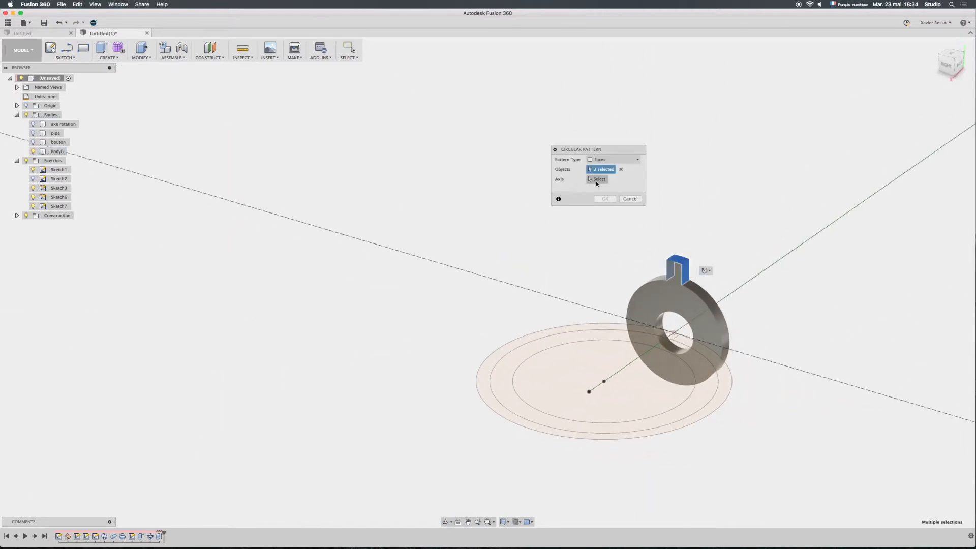
{"action": "left_click", "coordinate": [664, 338]}
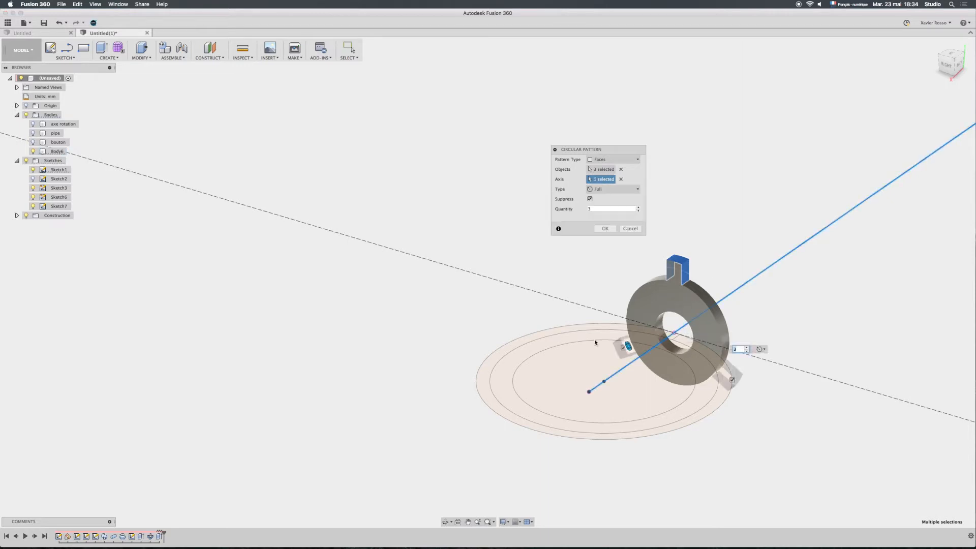
{"action": "left_click_drag", "start_coordinate": [602, 209], "coordinate": [574, 211]}
{"action": "type", "text": "12"}
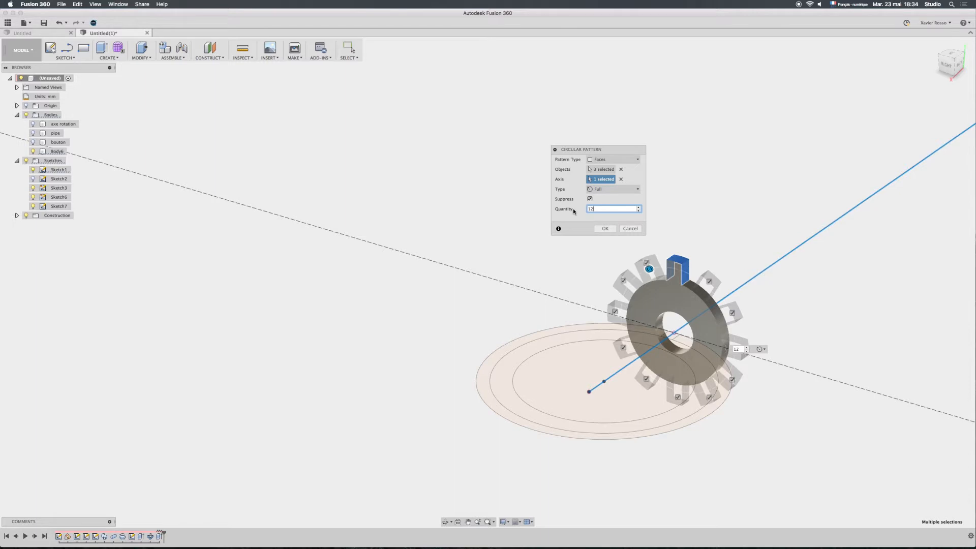
{"action": "key", "text": "Return"}
Step: Open Sketch3, the horizontal sketch with the concentric circles, for editing
{"action": "middle_click_drag", "start_coordinate": [572, 233], "coordinate": [711, 292], "text": "shift"}
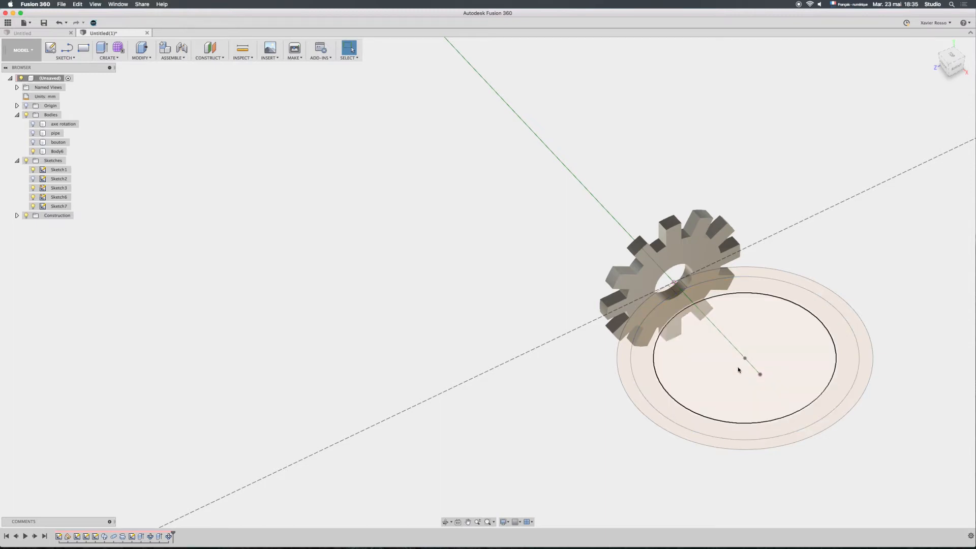
{"action": "middle_click_drag", "start_coordinate": [741, 361], "coordinate": [785, 409], "text": "shift"}
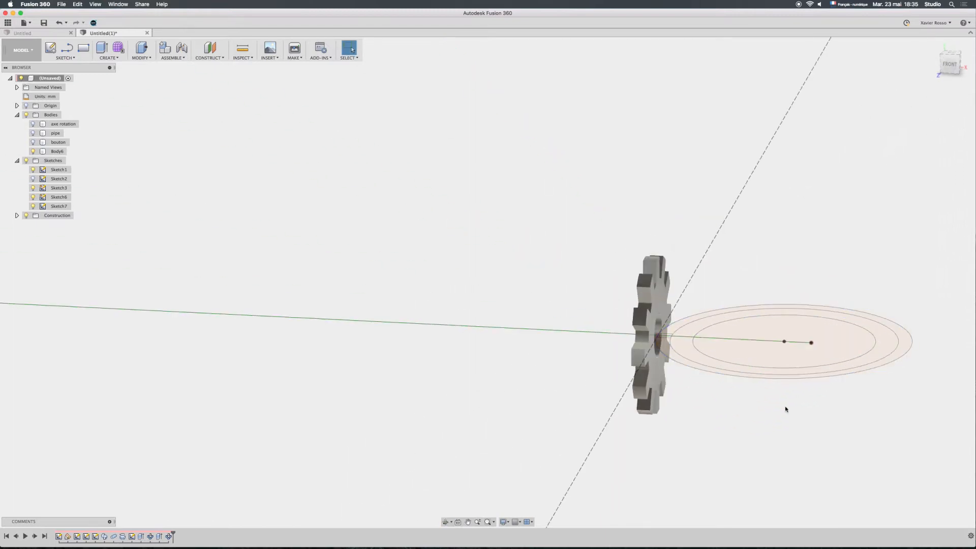
{"action": "middle_click_drag", "start_coordinate": [768, 264], "coordinate": [729, 285], "text": "shift"}
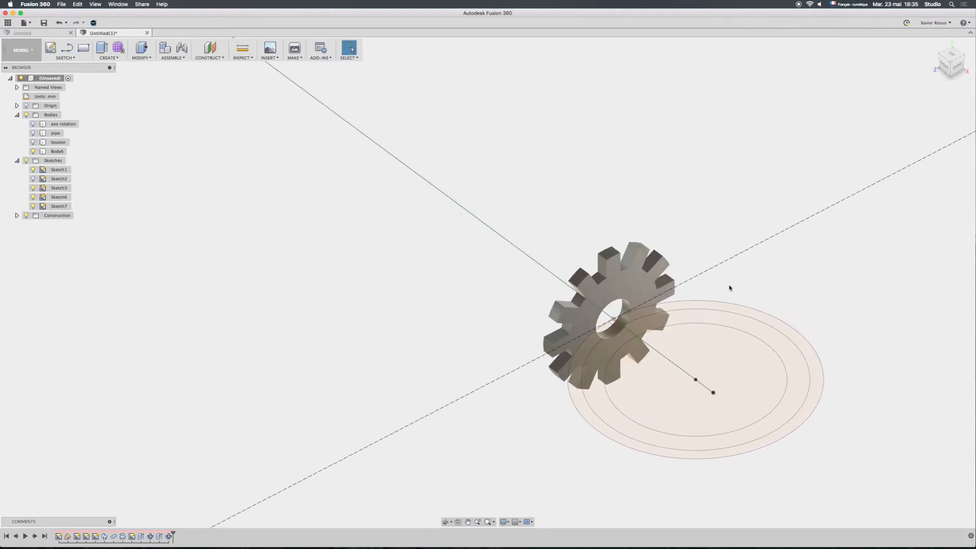
{"action": "middle_click_drag", "start_coordinate": [625, 323], "coordinate": [639, 312]}
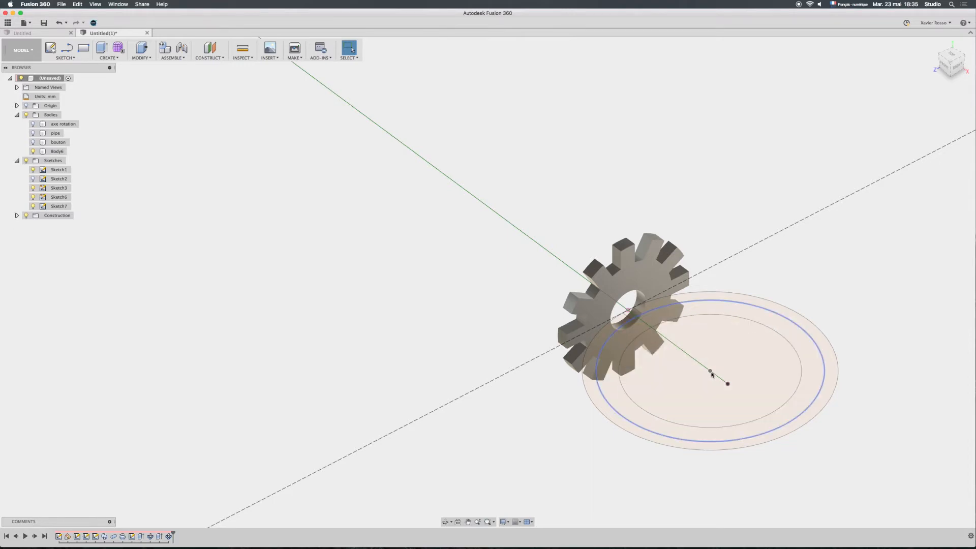
{"action": "mouse_move", "coordinate": [719, 382]}
{"action": "middle_mouse_down", "text": "shift"}
{"action": "mouse_move", "coordinate": [743, 363]}
{"action": "mouse_move", "coordinate": [717, 385]}
{"action": "middle_mouse_up", "text": "shift"}
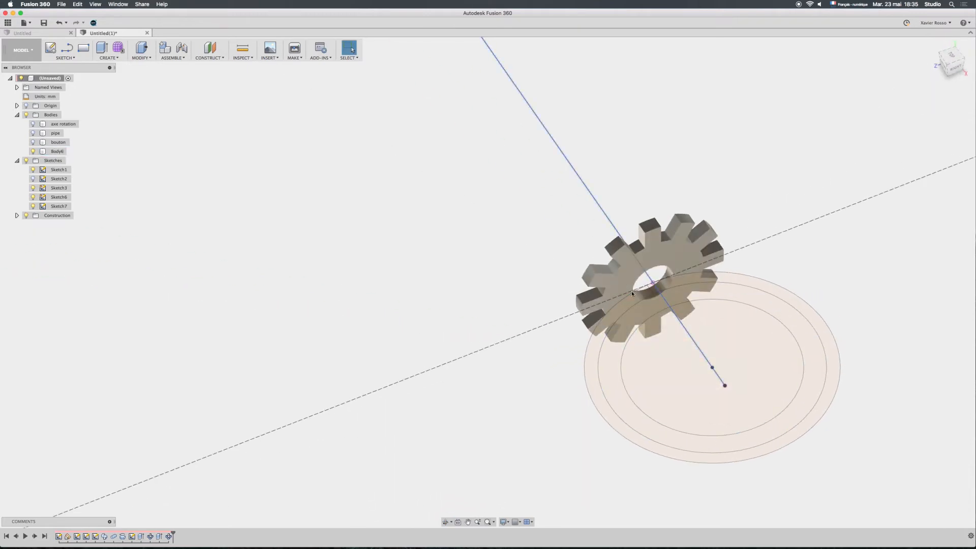
{"action": "middle_click_drag", "start_coordinate": [523, 277], "coordinate": [432, 272]}
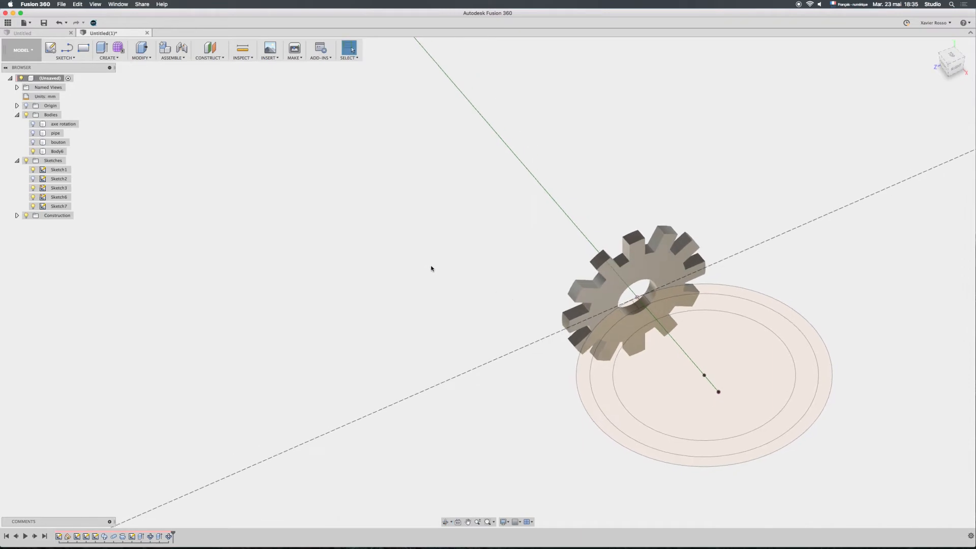
{"action": "left_click", "coordinate": [66, 191]}
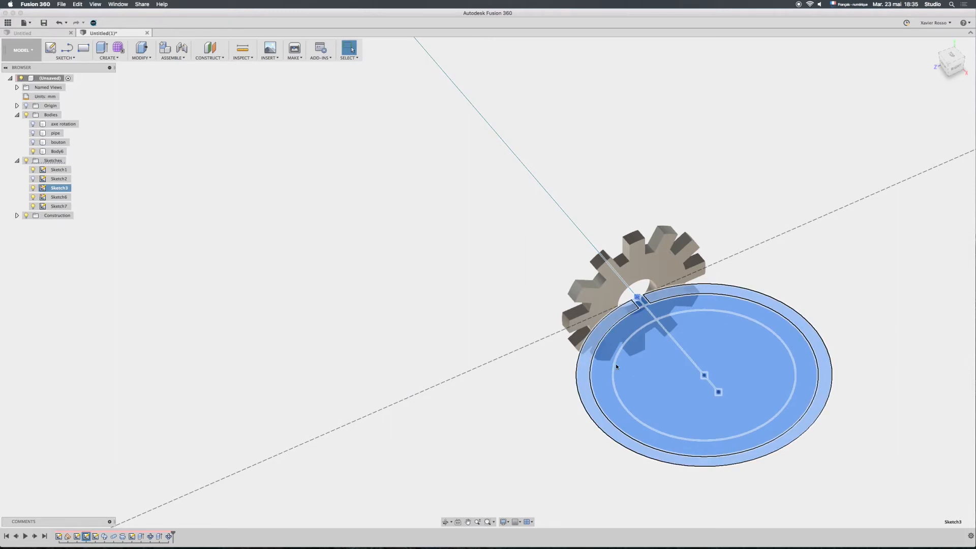
{"action": "right_click", "coordinate": [61, 185]}
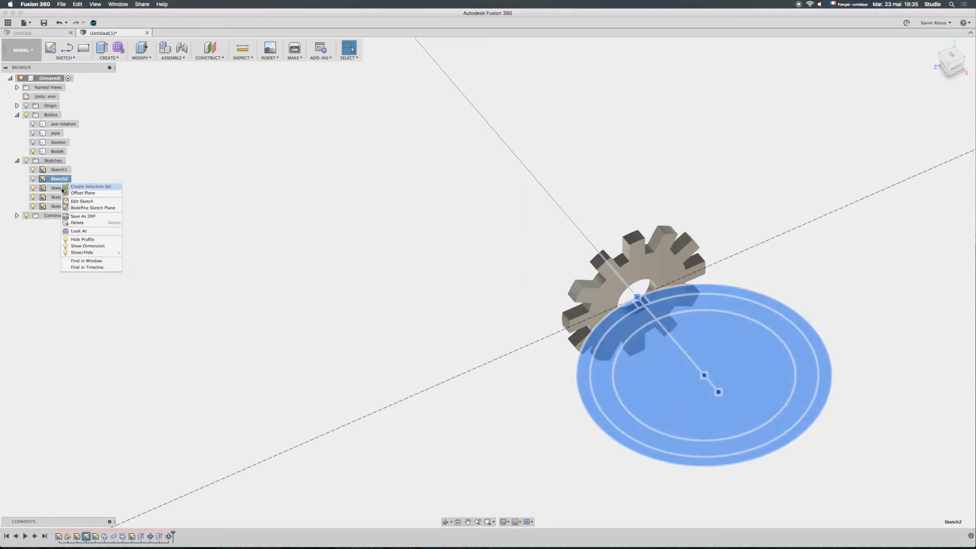
{"action": "left_click", "coordinate": [58, 191]}
{"action": "right_click", "coordinate": [59, 191]}
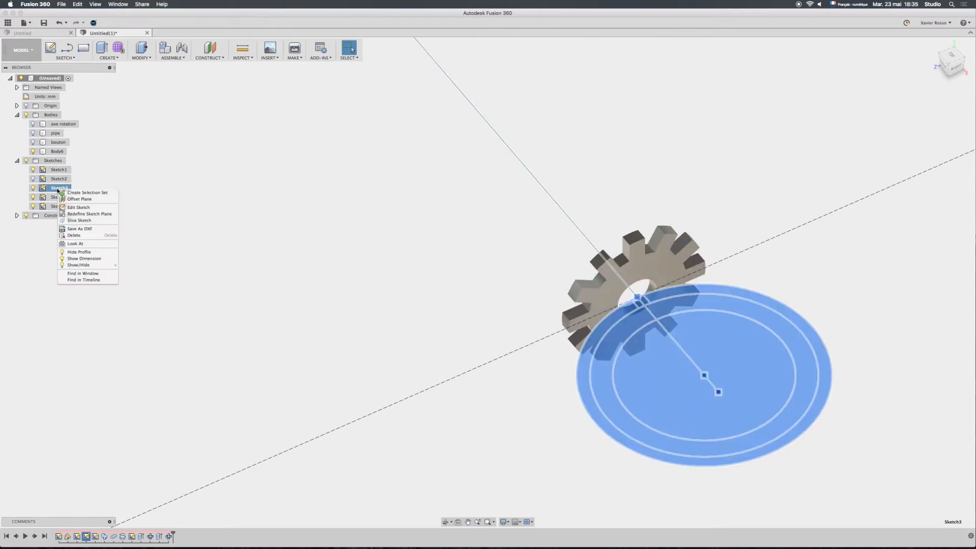
{"action": "left_click", "coordinate": [84, 209]}
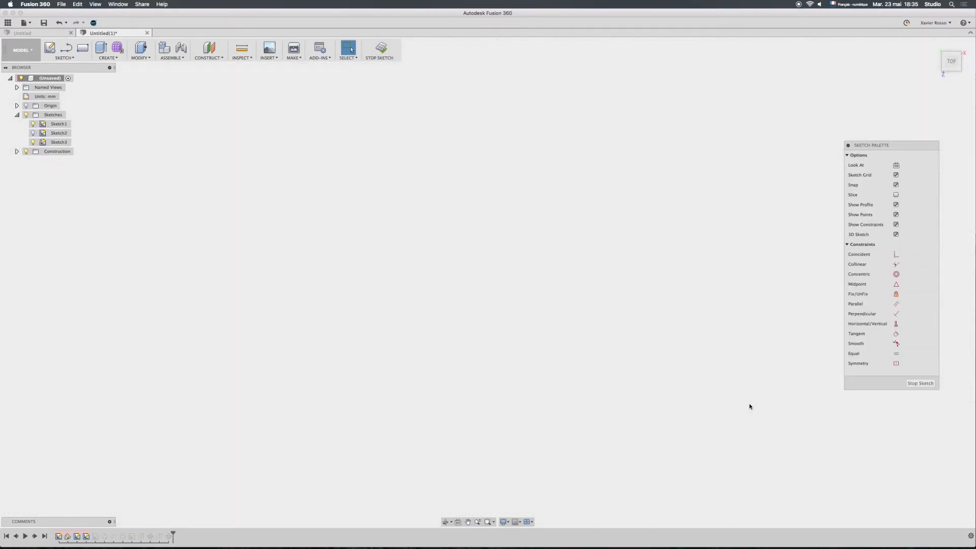
Step: Pattern the two short tooth lines fully around the circles' common center with a quantity of 15 and finish the sketch
{"action": "scroll", "coordinate": [560, 233], "scroll_direction": "down", "scroll_amount": 2}
{"action": "scroll", "coordinate": [821, 383], "scroll_direction": "up", "scroll_amount": 10}
{"action": "middle_click_drag", "start_coordinate": [544, 218], "coordinate": [752, 451]}
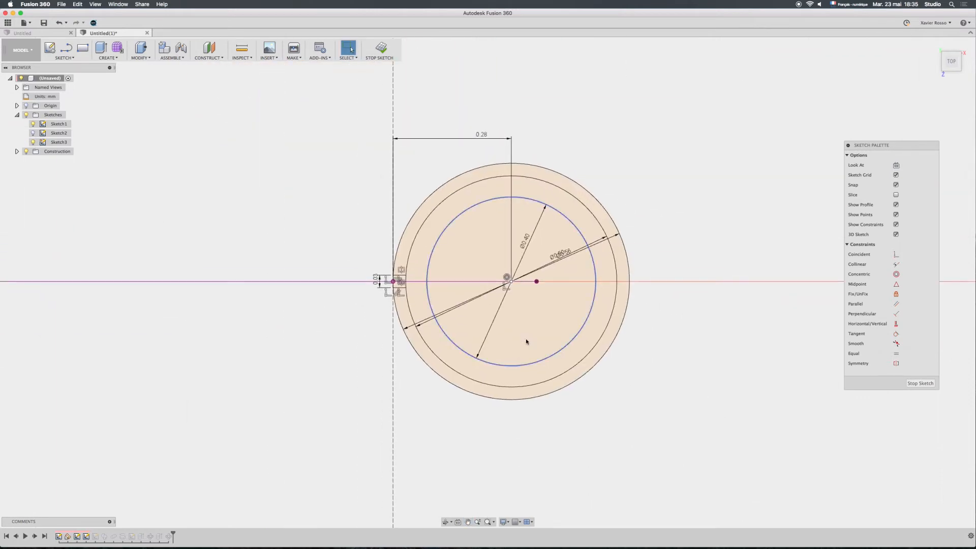
{"action": "scroll", "coordinate": [467, 325], "scroll_direction": "up", "scroll_amount": 2}
{"action": "middle_click_drag", "start_coordinate": [519, 292], "coordinate": [550, 331]}
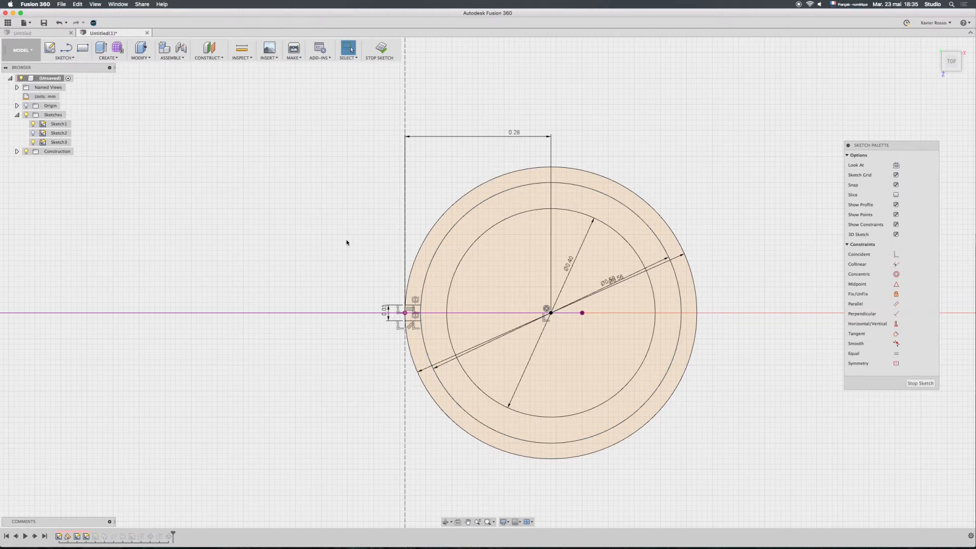
{"action": "left_click", "coordinate": [64, 58]}
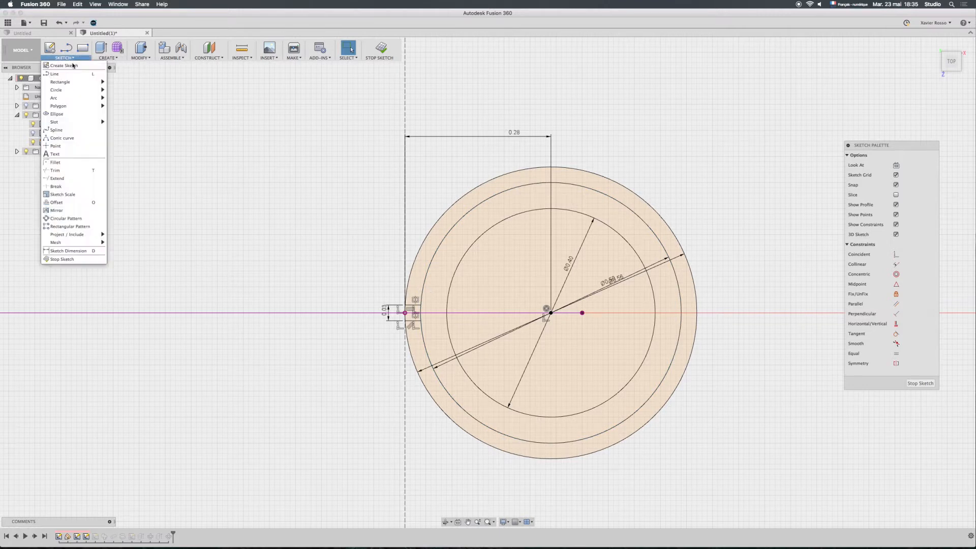
{"action": "left_click", "coordinate": [100, 220]}
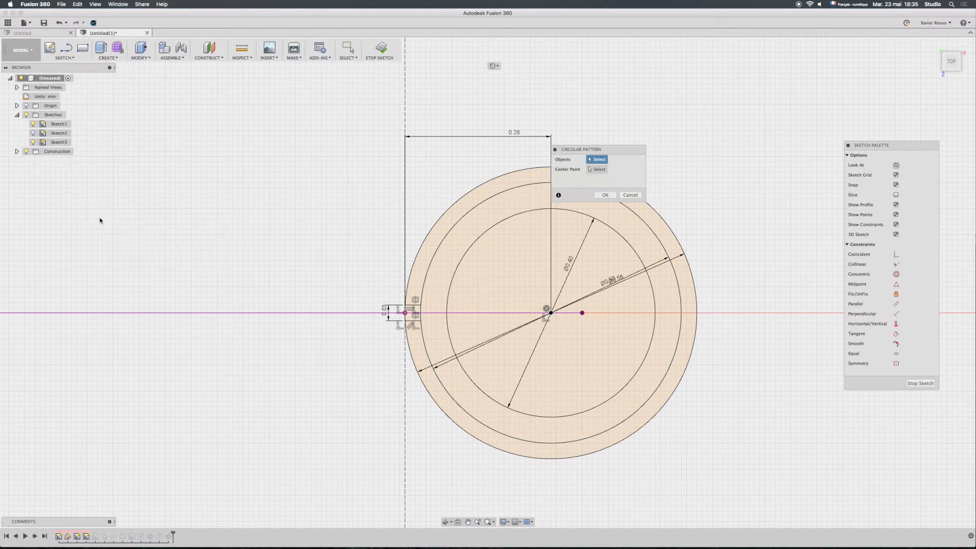
{"action": "left_click", "coordinate": [413, 304]}
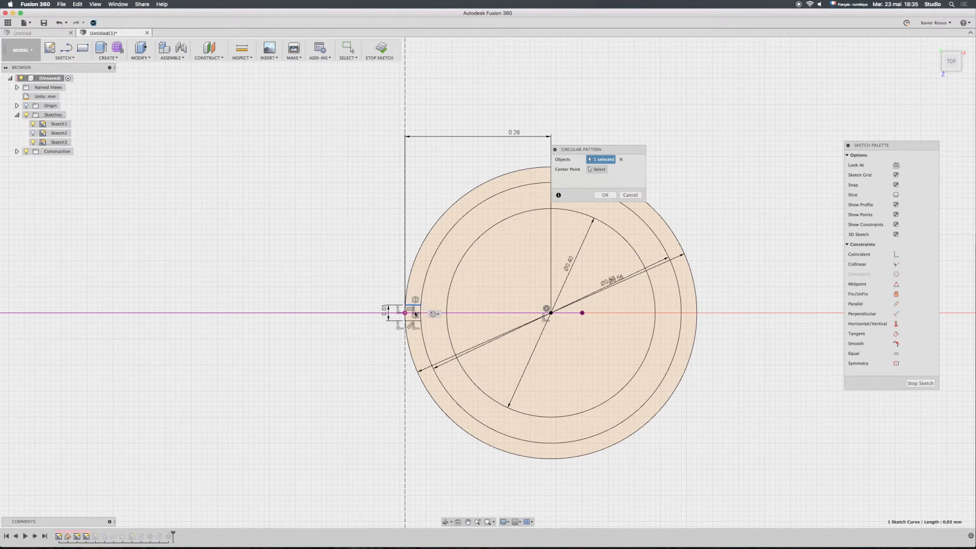
{"action": "left_click", "coordinate": [414, 321]}
{"action": "scroll", "coordinate": [412, 328], "scroll_direction": "up", "scroll_amount": 3}
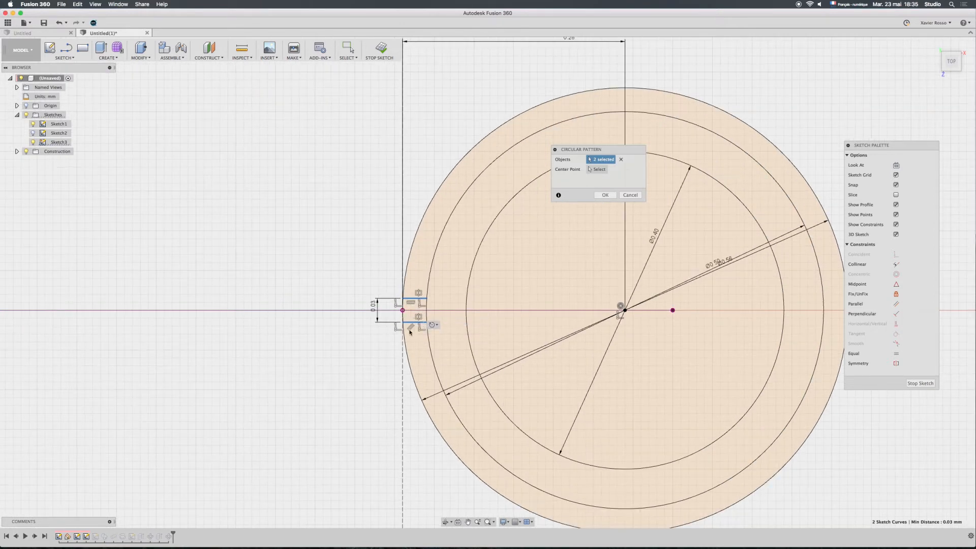
{"action": "left_click", "coordinate": [597, 170]}
{"action": "left_click", "coordinate": [624, 310]}
{"action": "left_click", "coordinate": [582, 201]}
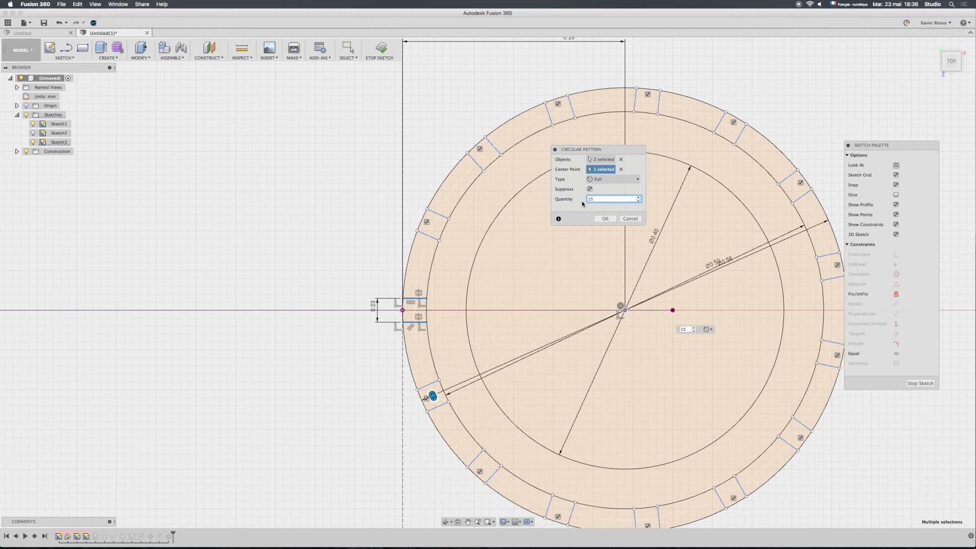
{"action": "key", "text": "Return"}
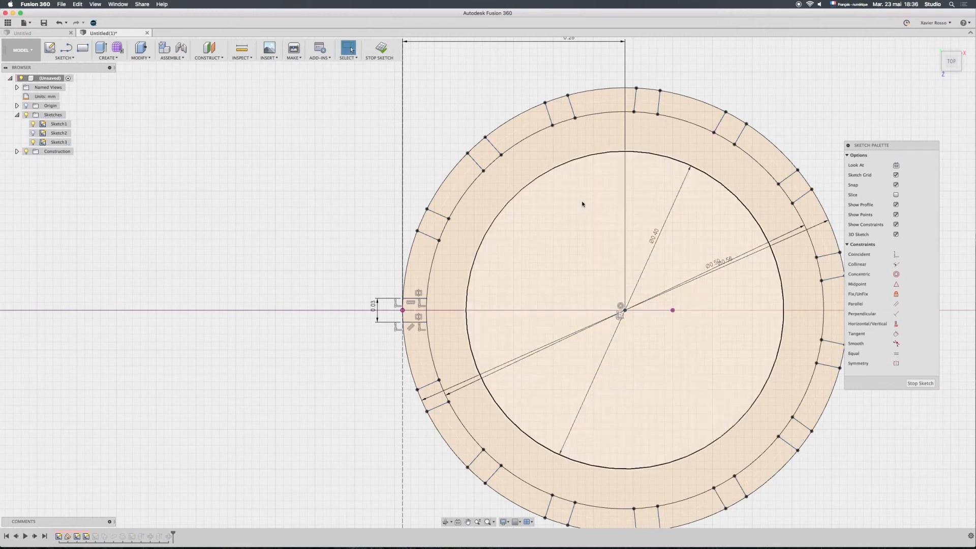
{"action": "left_click", "coordinate": [920, 383]}
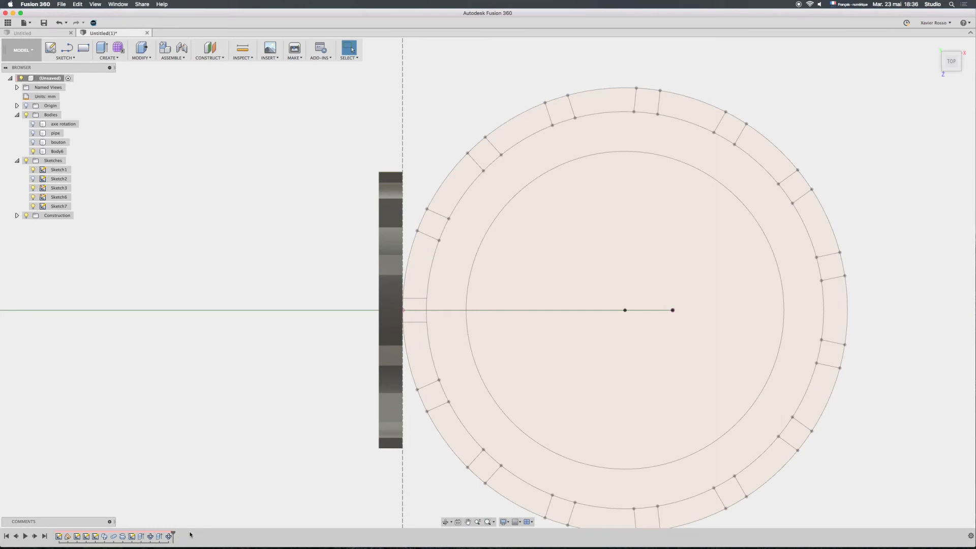
{"action": "middle_click_drag", "start_coordinate": [659, 407], "coordinate": [627, 375], "text": "shift"}
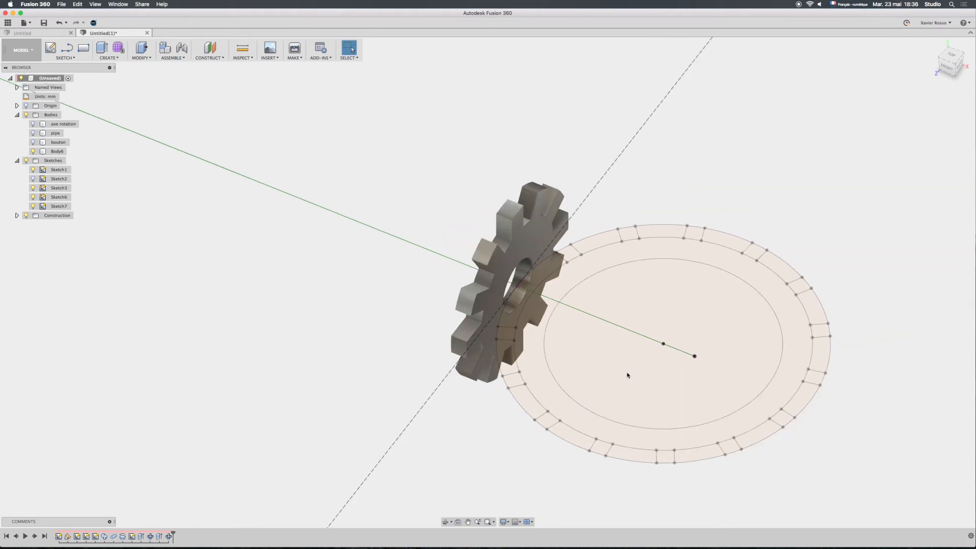
{"action": "left_click", "coordinate": [141, 57]}
{"action": "left_click", "coordinate": [109, 58]}
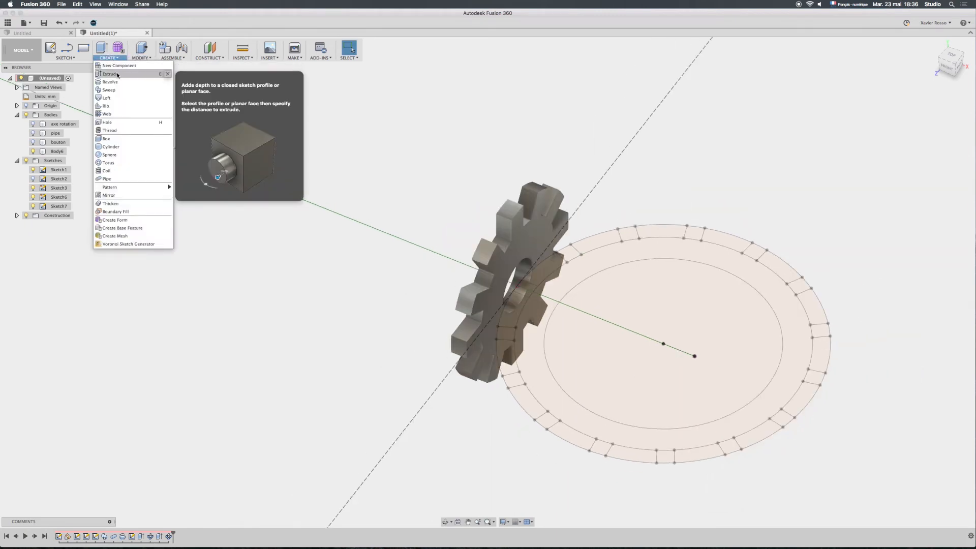
{"action": "left_click", "coordinate": [111, 73]}
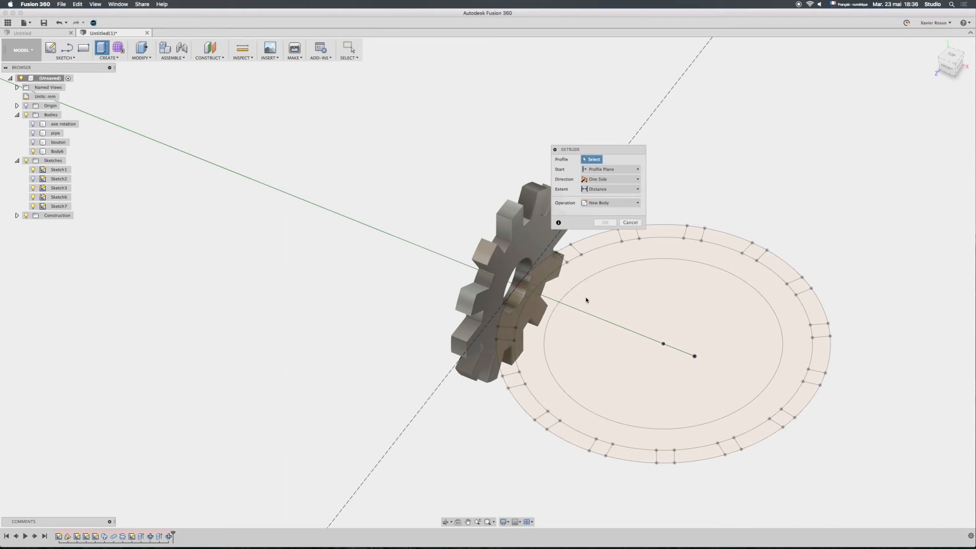
{"action": "middle_click_drag", "start_coordinate": [595, 295], "coordinate": [616, 285], "text": "shift"}
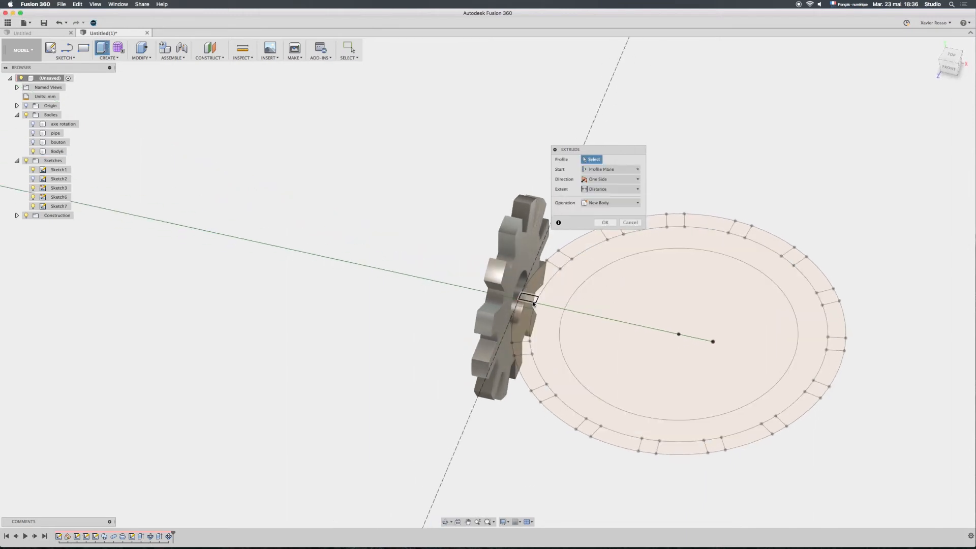
{"action": "left_click", "coordinate": [532, 303]}
{"action": "left_click", "coordinate": [558, 262]}
{"action": "left_click", "coordinate": [559, 260]}
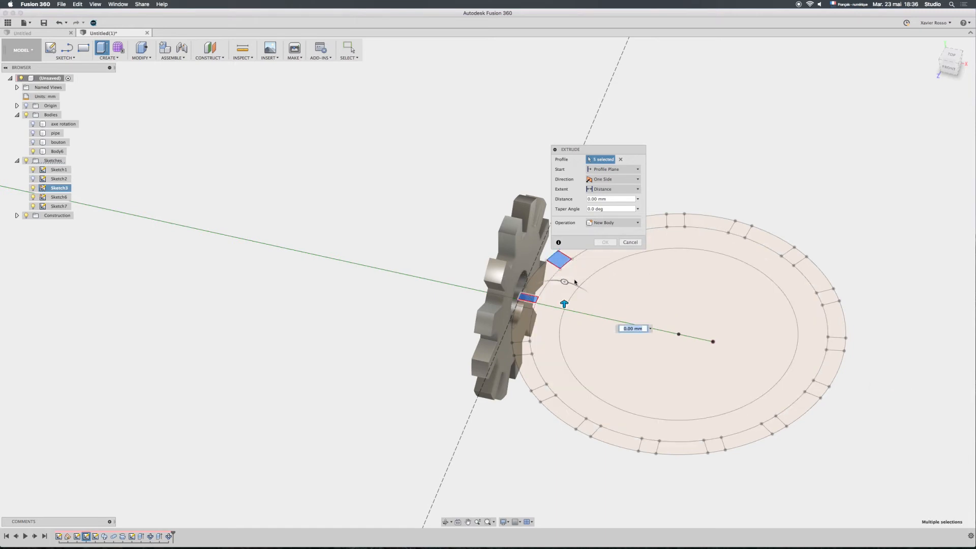
{"action": "middle_click_drag", "start_coordinate": [596, 281], "coordinate": [607, 253], "text": "shift"}
{"action": "left_click", "coordinate": [616, 199]}
{"action": "left_click_drag", "start_coordinate": [616, 199], "coordinate": [561, 206]}
{"action": "type", "text": "0."}
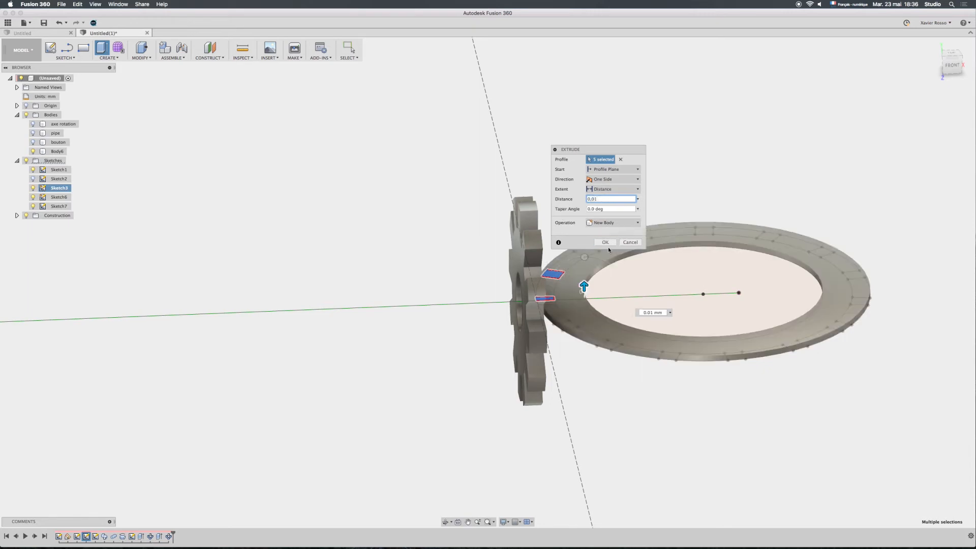
{"action": "middle_click_drag", "start_coordinate": [593, 291], "coordinate": [549, 287], "text": "shift"}
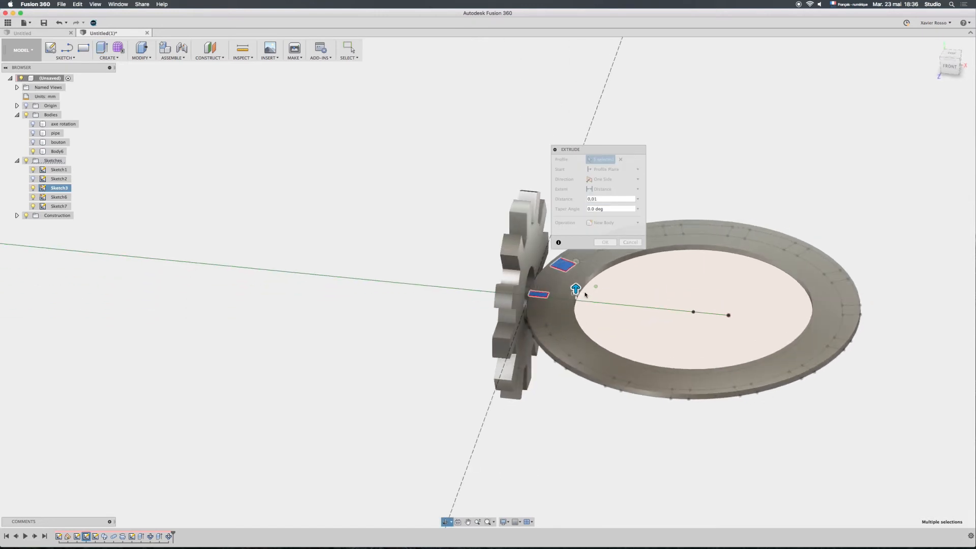
{"action": "right_click", "coordinate": [549, 288]}
{"action": "left_click", "coordinate": [512, 279]}
{"action": "left_click", "coordinate": [550, 281]}
{"action": "left_click", "coordinate": [546, 286], "text": "shift"}
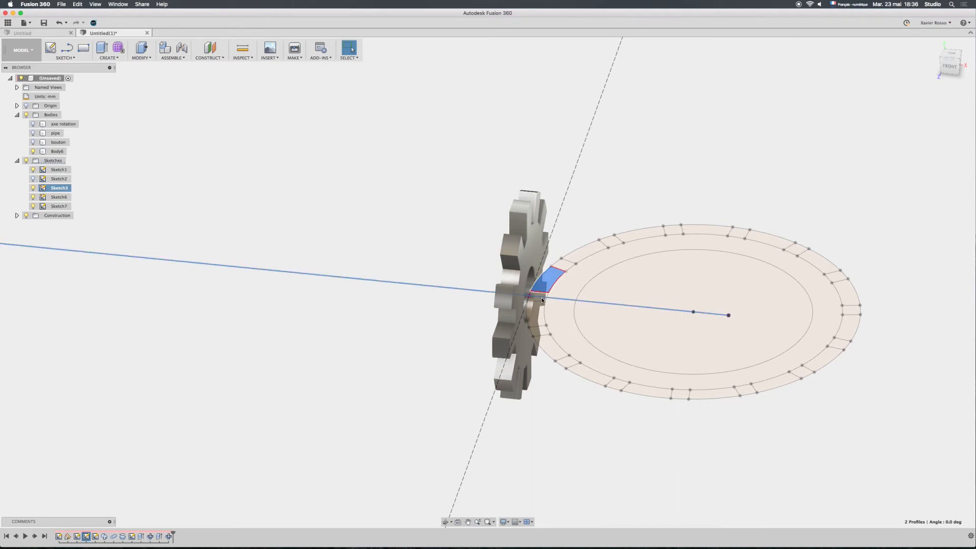
{"action": "left_click", "coordinate": [542, 302]}
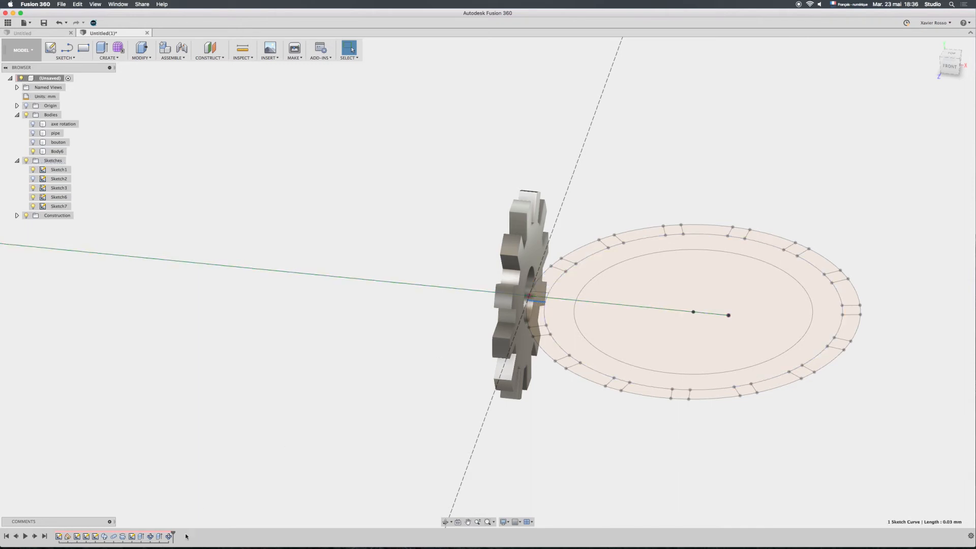
Step: Start a new-body extrusion from the horizontal gear sketch, picking the ring between the two inner circles and three adjacent teeth as profiles
{"action": "left_click", "coordinate": [108, 57]}
{"action": "left_click", "coordinate": [115, 74]}
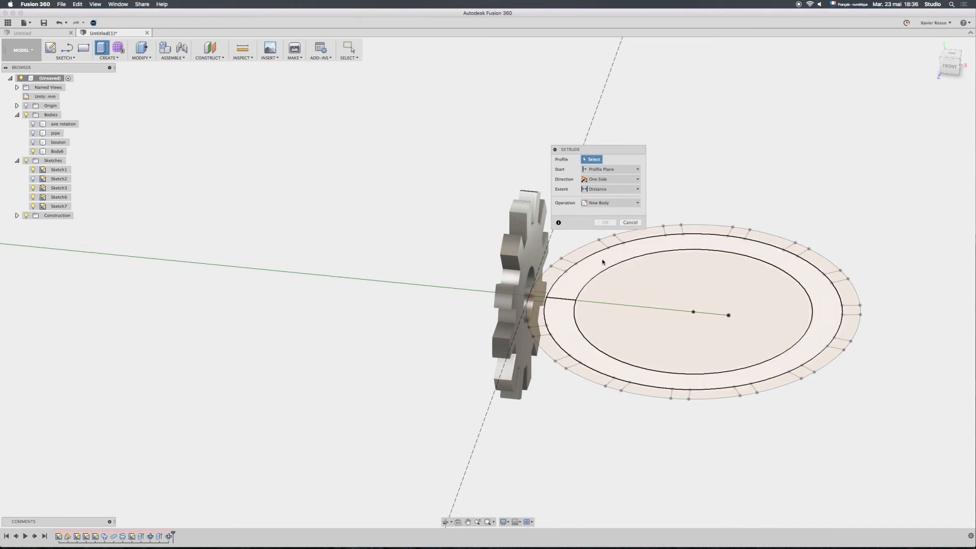
{"action": "left_click", "coordinate": [668, 251]}
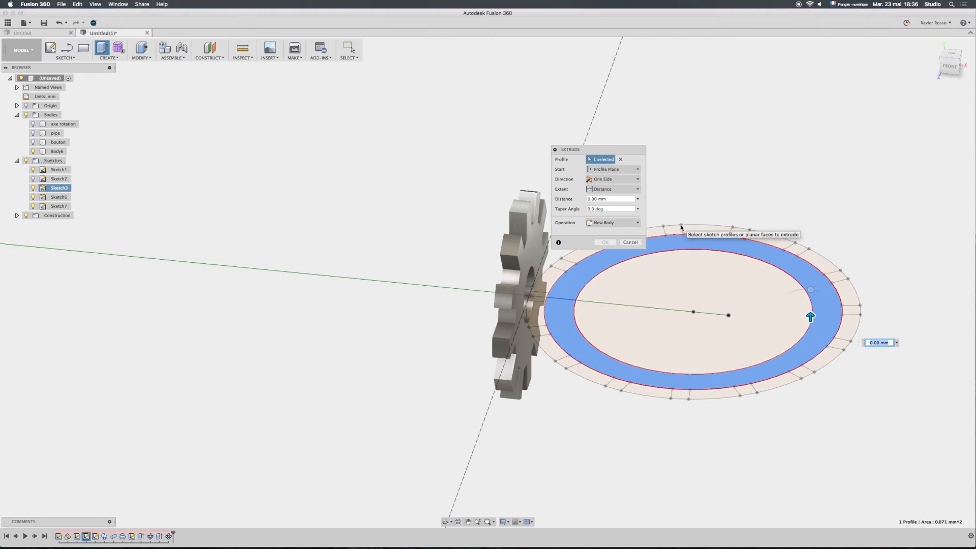
{"action": "middle_click_drag", "start_coordinate": [718, 226], "coordinate": [717, 270], "text": "shift"}
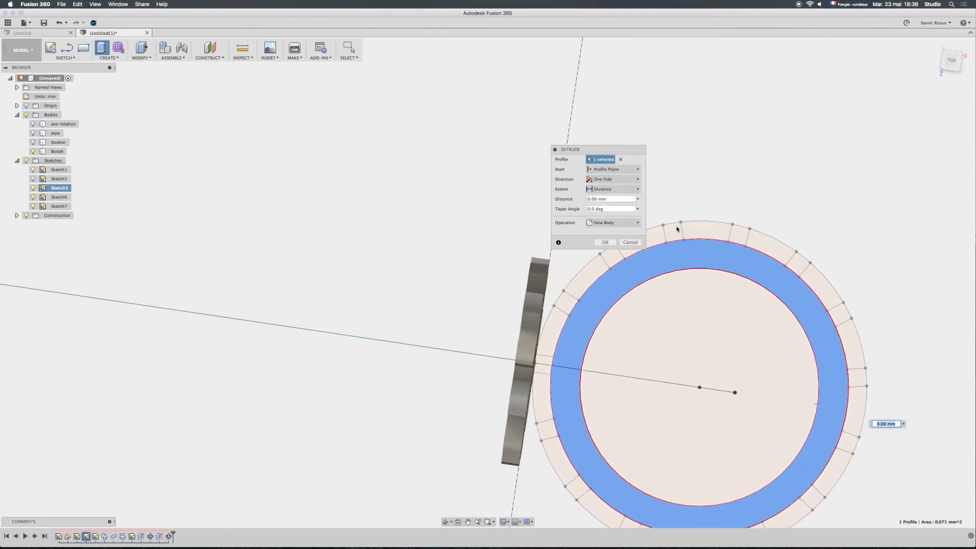
{"action": "left_click", "coordinate": [675, 232]}
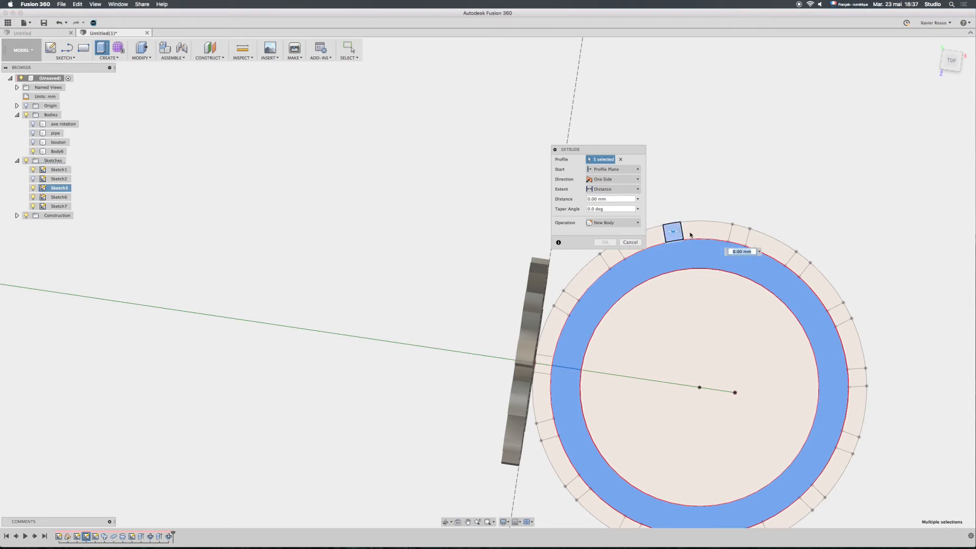
{"action": "left_click", "coordinate": [742, 235]}
{"action": "left_click", "coordinate": [798, 264]}
{"action": "left_click", "coordinate": [843, 318]}
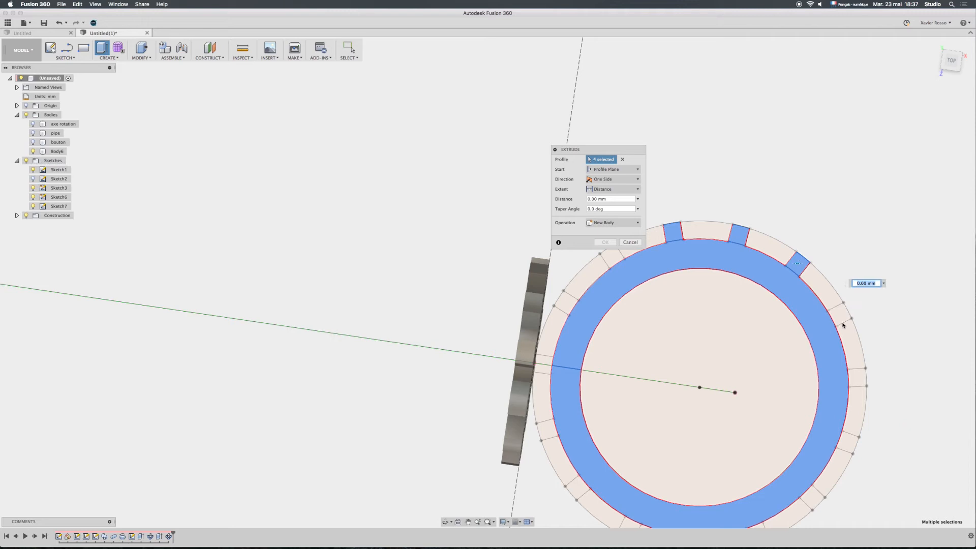
{"action": "left_click", "coordinate": [846, 318]}
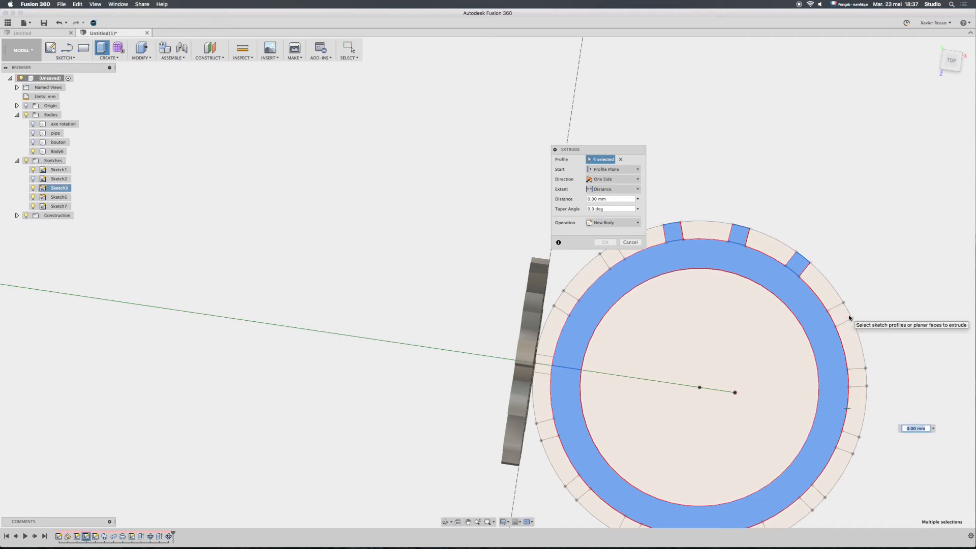
{"action": "middle_click_drag", "start_coordinate": [813, 329], "coordinate": [829, 306], "text": "shift"}
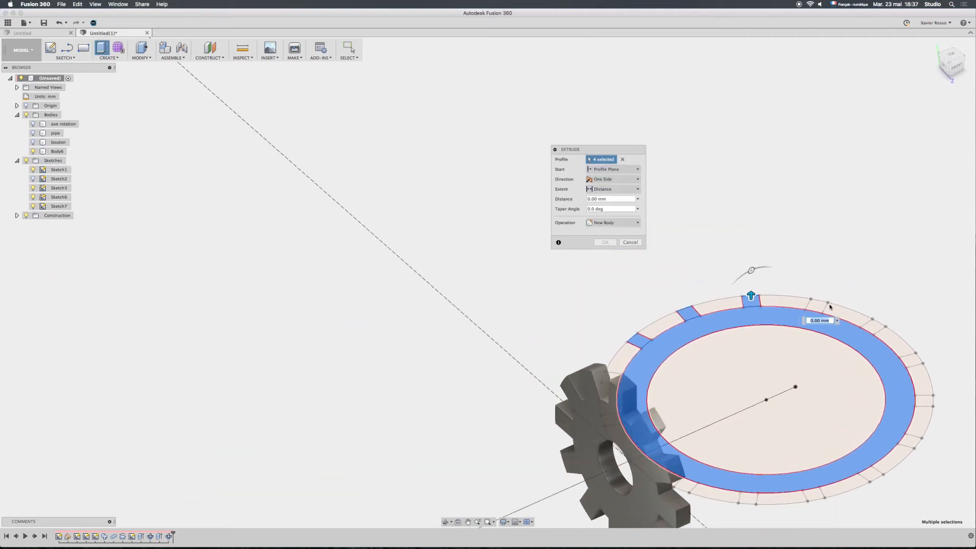
Step: Add the next seven tooth profiles around the ring to the extrusion
{"action": "left_click", "coordinate": [815, 309]}
{"action": "left_click", "coordinate": [872, 332]}
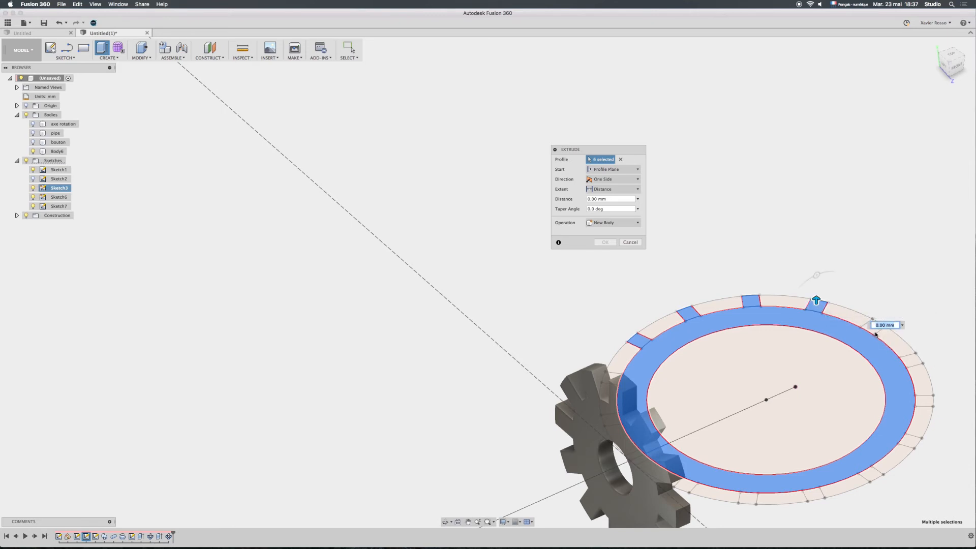
{"action": "left_click", "coordinate": [873, 330]}
{"action": "left_click", "coordinate": [906, 367]}
{"action": "middle_click_drag", "start_coordinate": [906, 367], "coordinate": [878, 243]}
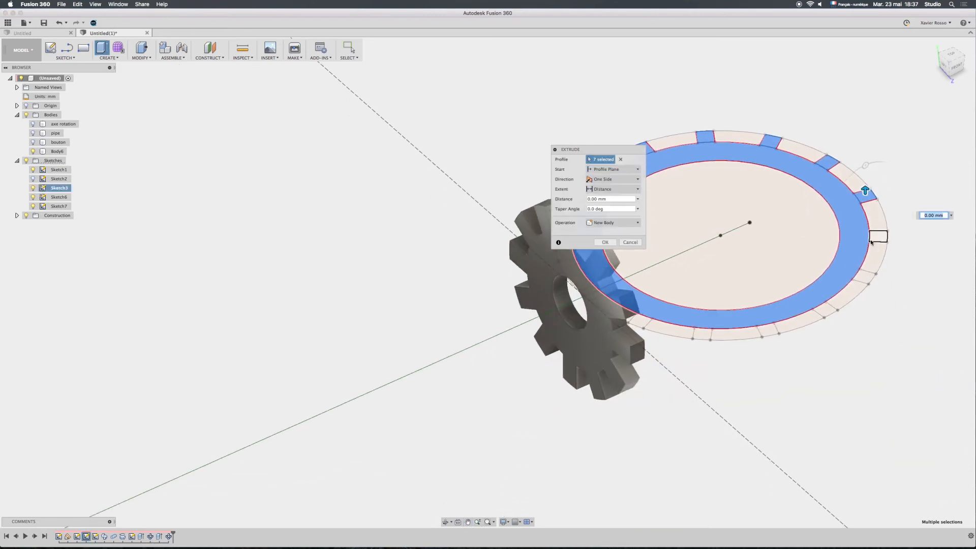
{"action": "left_click", "coordinate": [872, 239]}
{"action": "left_click", "coordinate": [865, 277]}
{"action": "left_click", "coordinate": [819, 305]}
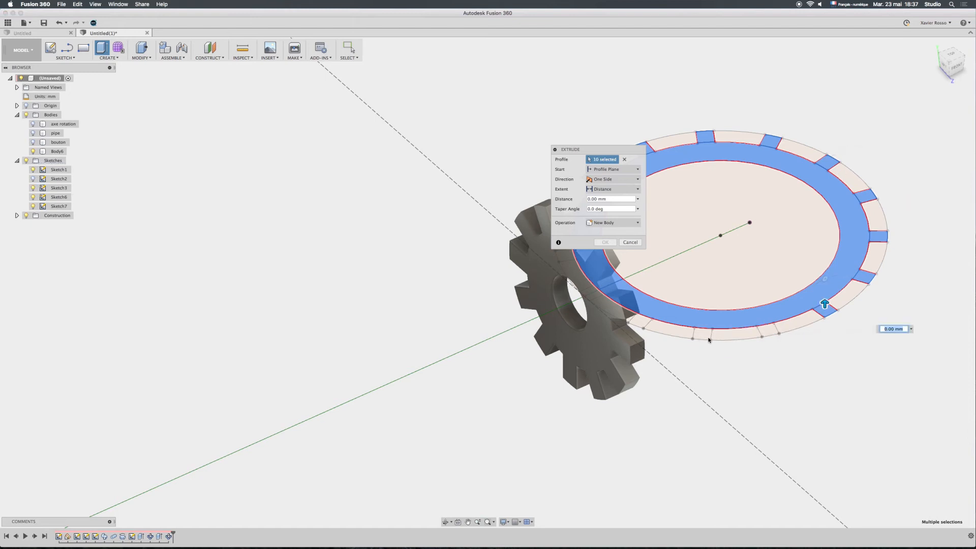
{"action": "middle_click_drag", "start_coordinate": [709, 339], "coordinate": [682, 301], "text": "shift"}
{"action": "left_click", "coordinate": [682, 301]}
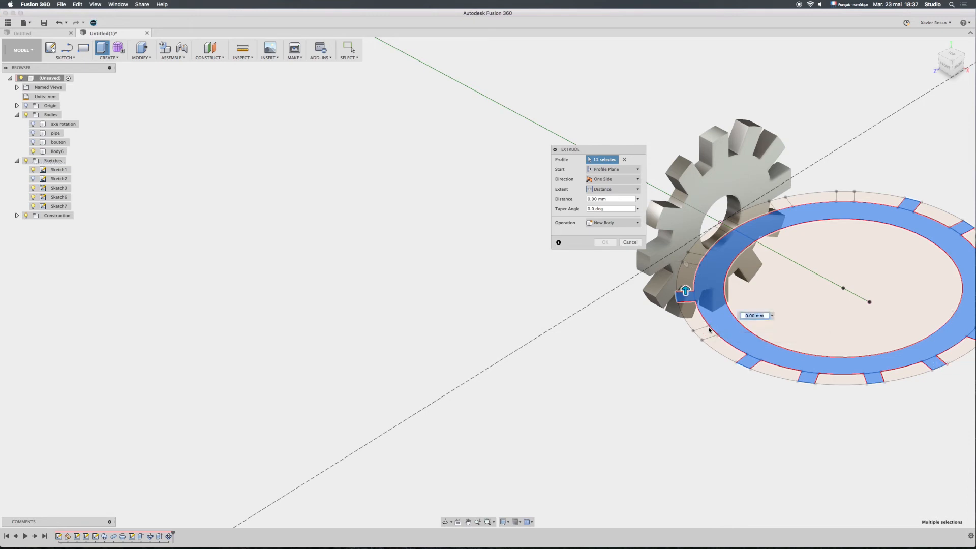
Step: Add the remaining full teeth and one half of the tooth split by the axis line to the extrusion profiles
{"action": "middle_click_drag", "start_coordinate": [731, 321], "coordinate": [658, 256], "text": "shift"}
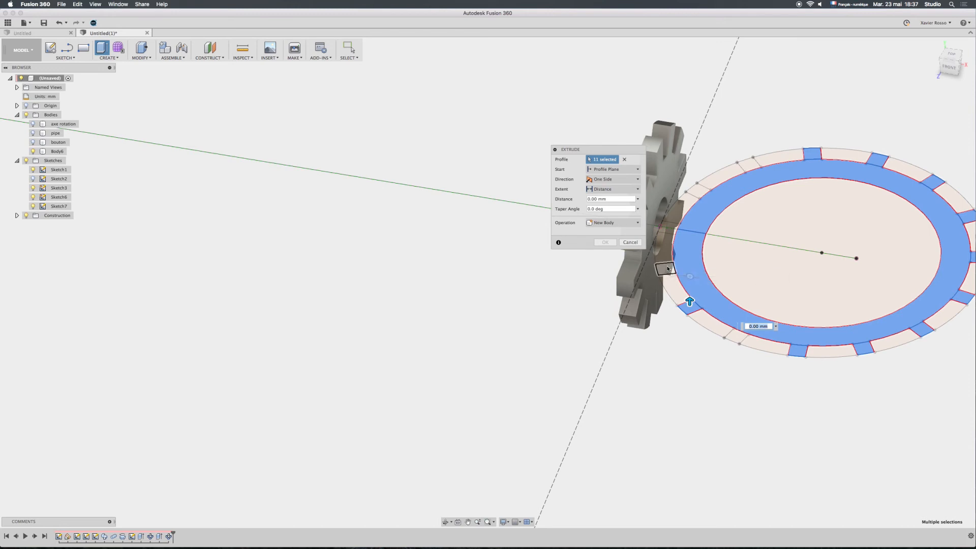
{"action": "left_click", "coordinate": [666, 269]}
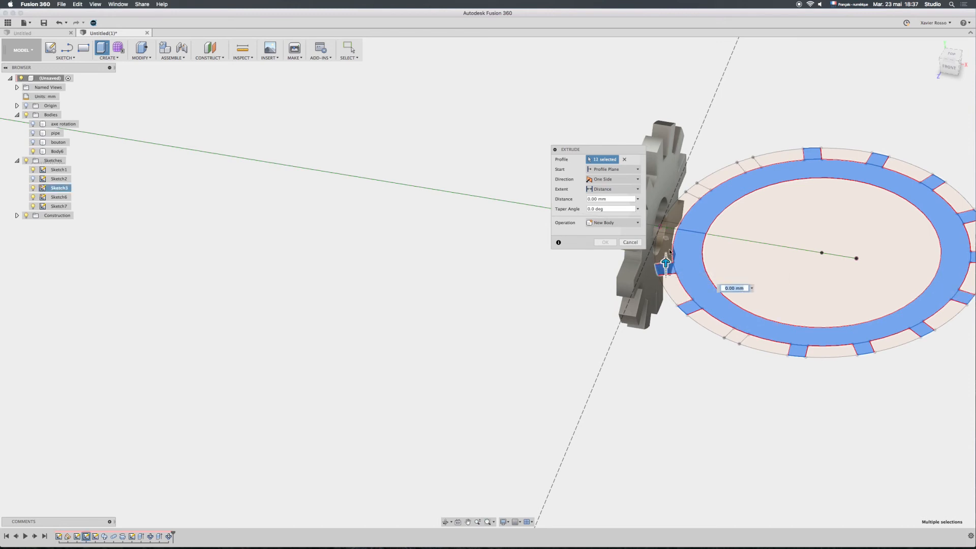
{"action": "left_click", "coordinate": [675, 228]}
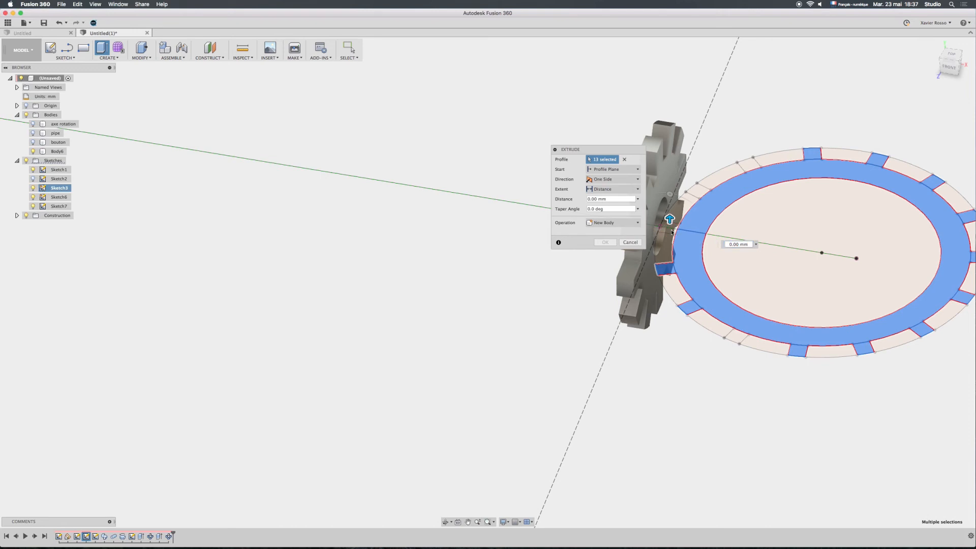
{"action": "left_click", "coordinate": [693, 191]}
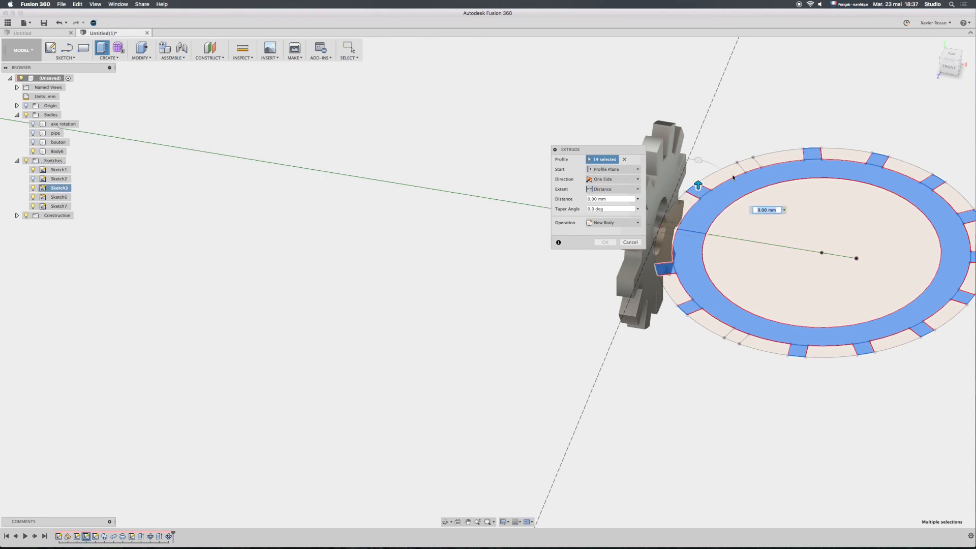
{"action": "left_click", "coordinate": [751, 164]}
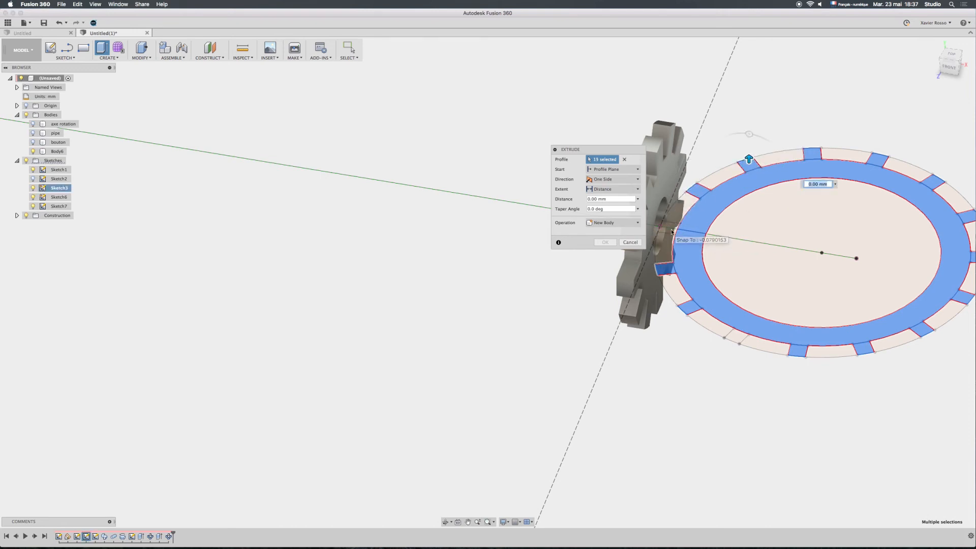
{"action": "middle_click_drag", "start_coordinate": [700, 242], "coordinate": [681, 233], "text": "shift"}
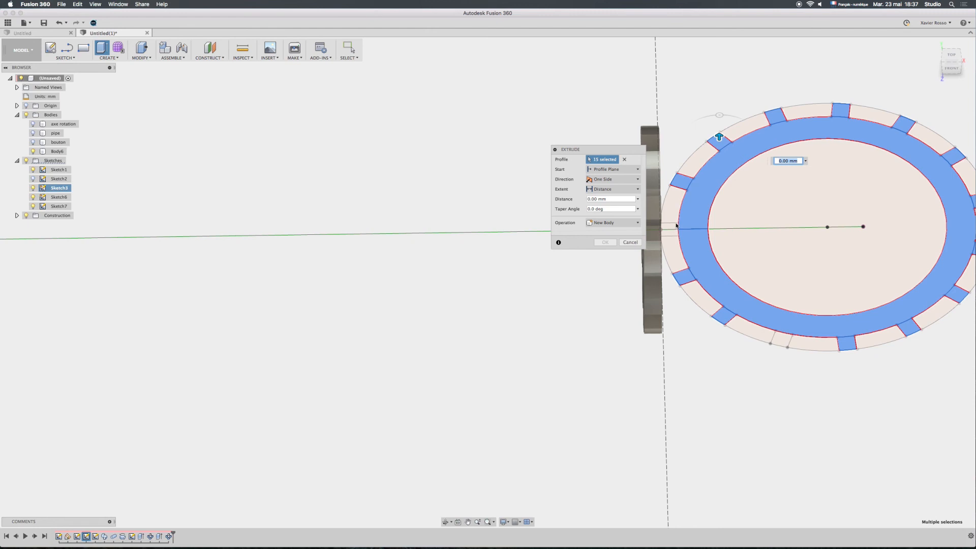
{"action": "left_click", "coordinate": [676, 225]}
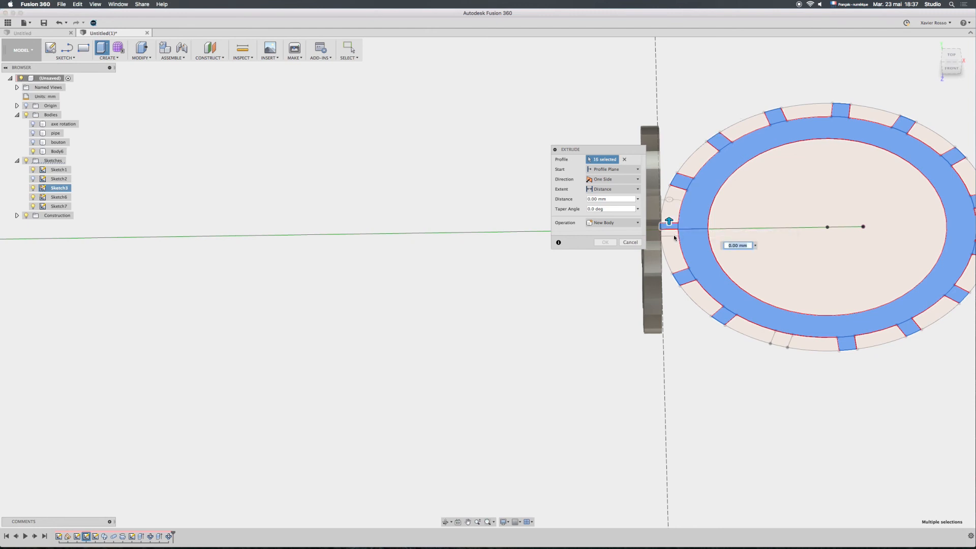
{"action": "left_click", "coordinate": [781, 340]}
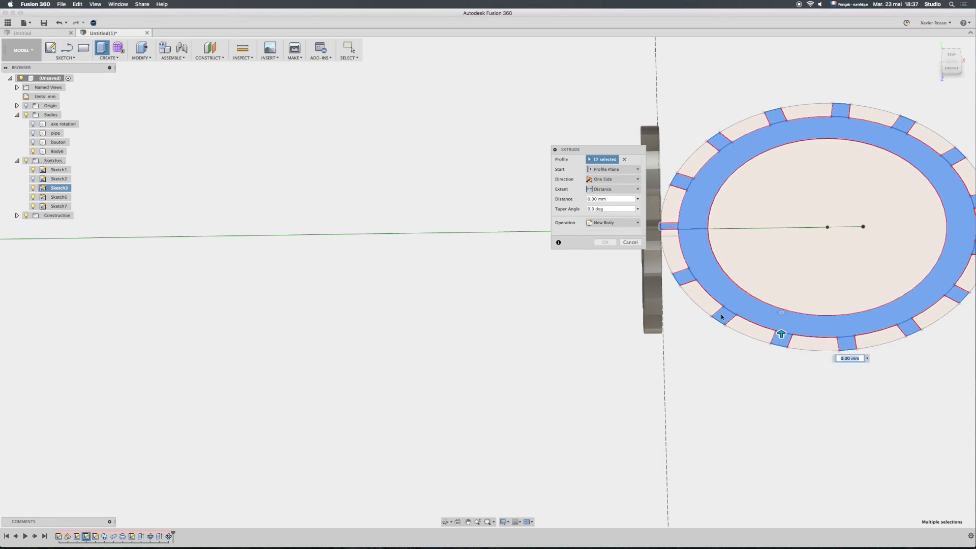
Step: Include the other half of the split tooth and extrude all selected profiles 0.01 mm as a new body
{"action": "middle_click_drag", "start_coordinate": [684, 236], "coordinate": [571, 256], "text": "shift"}
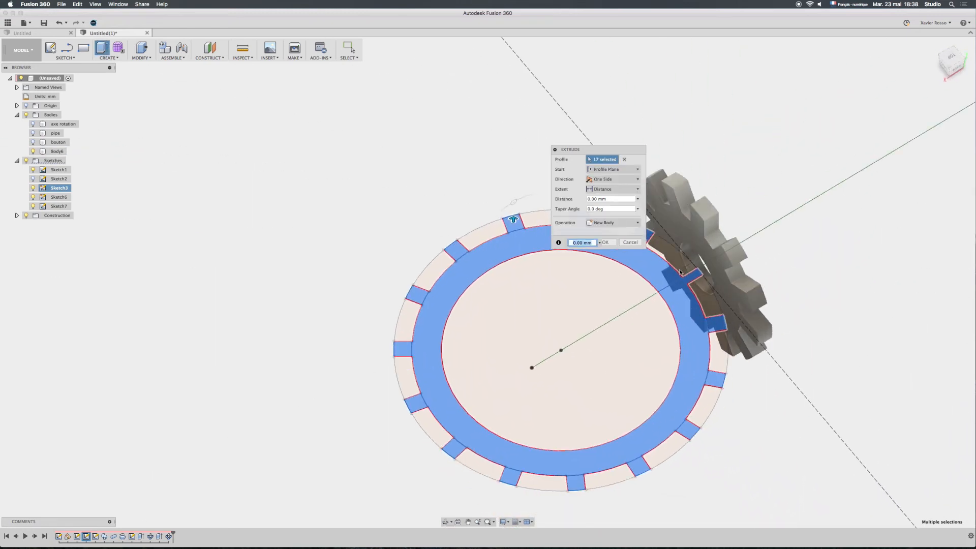
{"action": "scroll", "coordinate": [686, 270], "scroll_direction": "up", "scroll_amount": 5}
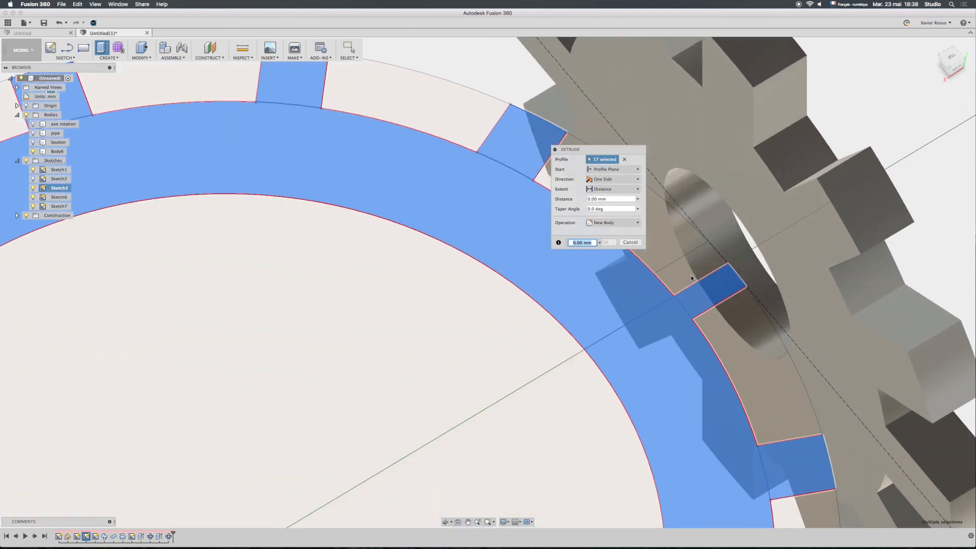
{"action": "left_click", "coordinate": [691, 270]}
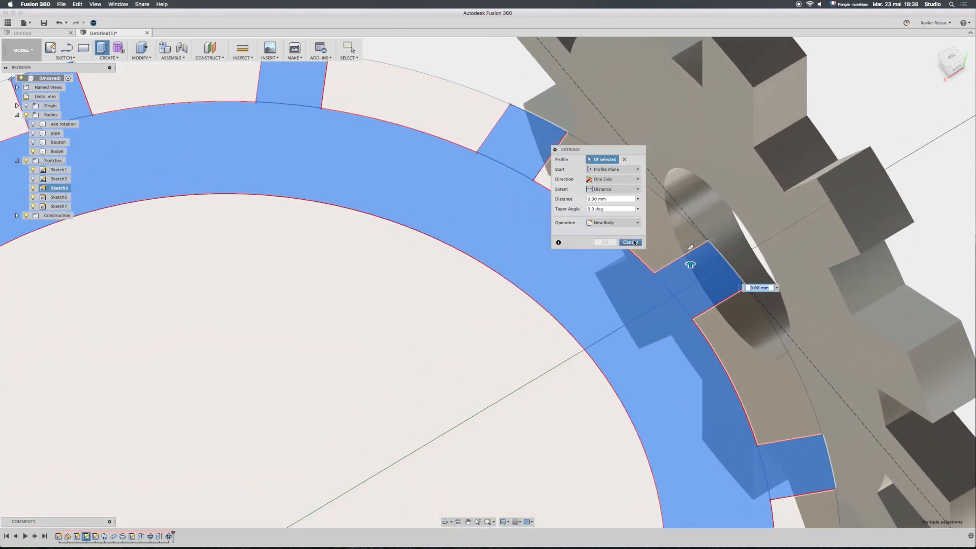
{"action": "scroll", "coordinate": [628, 252], "scroll_direction": "down", "scroll_amount": 3}
{"action": "left_click", "coordinate": [593, 199]}
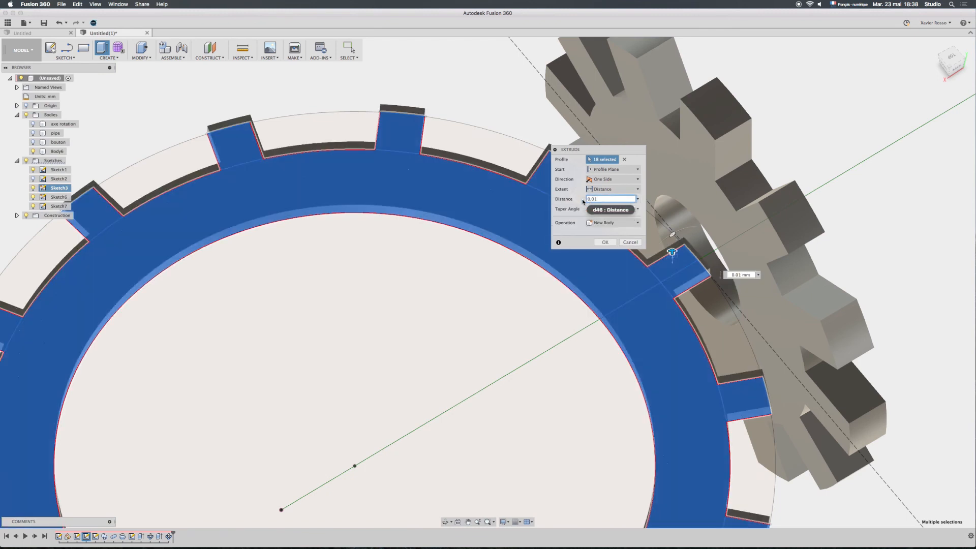
{"action": "key", "text": "Return"}
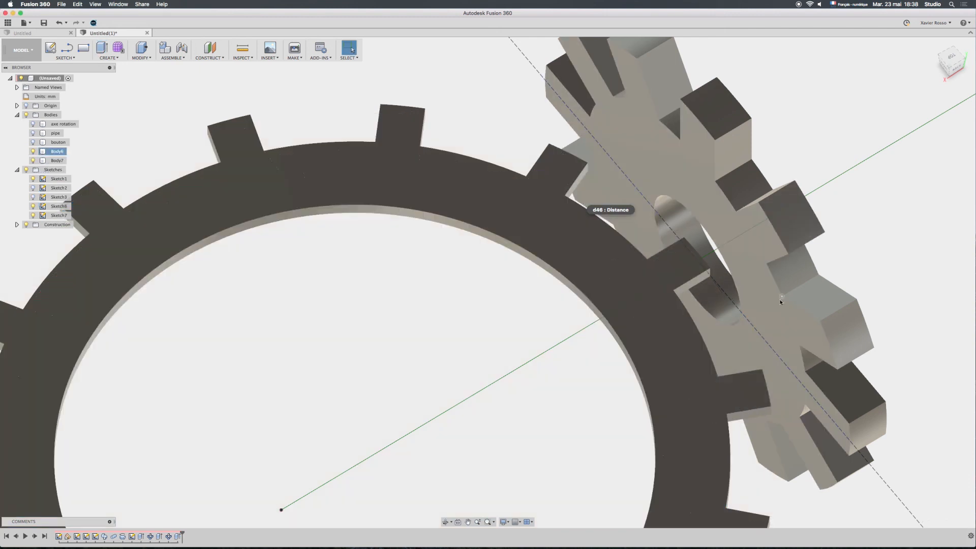
Step: Examine how the flat gear meets the upright gear and where both sit along the long axis
{"action": "scroll", "coordinate": [721, 301], "scroll_direction": "down", "scroll_amount": 5}
{"action": "middle_click_drag", "start_coordinate": [690, 409], "coordinate": [625, 268]}
{"action": "middle_click_drag", "start_coordinate": [730, 275], "coordinate": [779, 290]}
{"action": "middle_click_drag", "start_coordinate": [658, 318], "coordinate": [691, 358], "text": "shift"}
{"action": "scroll", "coordinate": [534, 347], "scroll_direction": "down", "scroll_amount": 6}
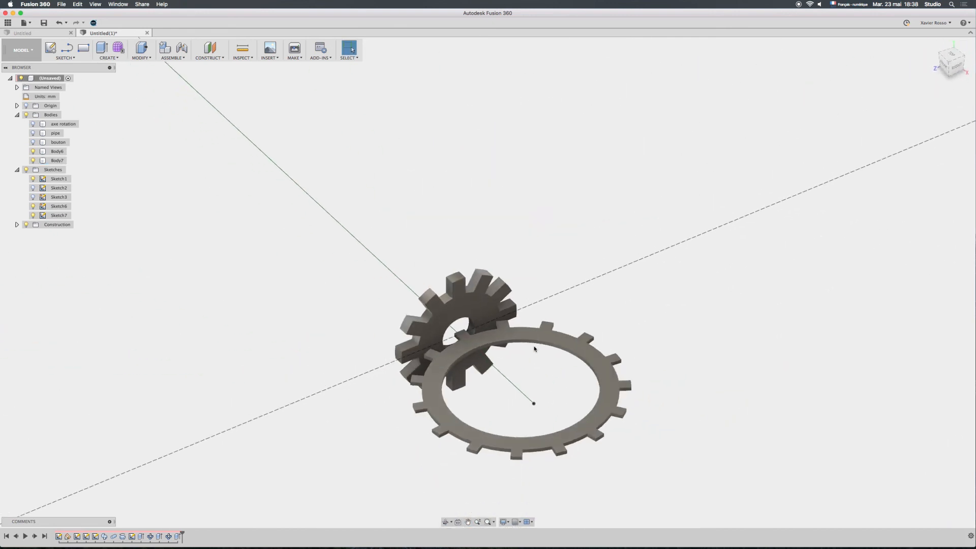
{"action": "middle_click_drag", "start_coordinate": [554, 333], "coordinate": [630, 314]}
{"action": "middle_click_drag", "start_coordinate": [503, 285], "coordinate": [607, 314]}
{"action": "scroll", "coordinate": [501, 298], "scroll_direction": "down", "scroll_amount": 3}
{"action": "scroll", "coordinate": [426, 250], "scroll_direction": "down", "scroll_amount": 3}
{"action": "middle_click_drag", "start_coordinate": [426, 250], "coordinate": [646, 370]}
{"action": "scroll", "coordinate": [592, 343], "scroll_direction": "down", "scroll_amount": 3}
{"action": "scroll", "coordinate": [539, 300], "scroll_direction": "up", "scroll_amount": 1}
{"action": "middle_click_drag", "start_coordinate": [530, 289], "coordinate": [599, 375]}
{"action": "scroll", "coordinate": [533, 338], "scroll_direction": "down", "scroll_amount": 2}
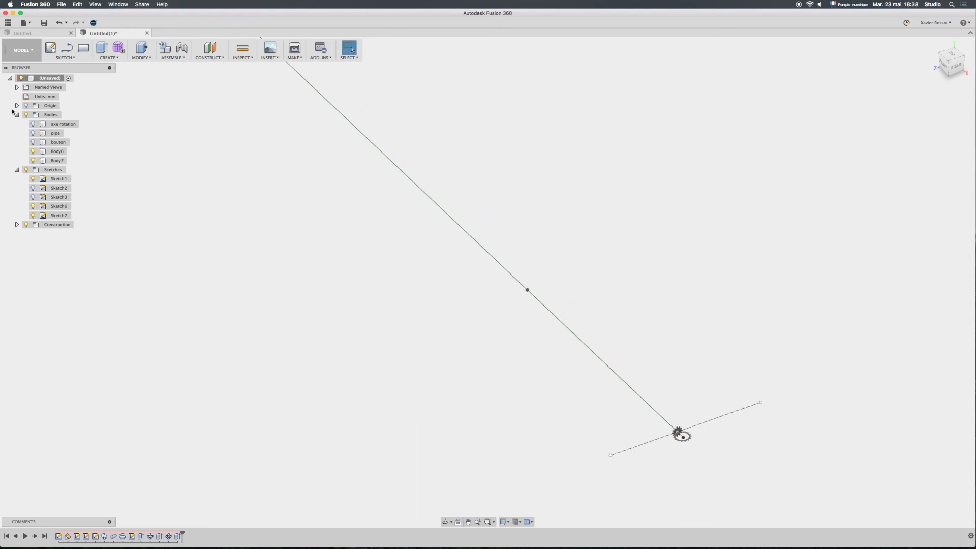
Step: Show the bouton, pipe and axe rotation bodies together with the two gears
{"action": "left_click", "coordinate": [34, 143]}
{"action": "left_click", "coordinate": [33, 133]}
{"action": "left_click", "coordinate": [33, 124]}
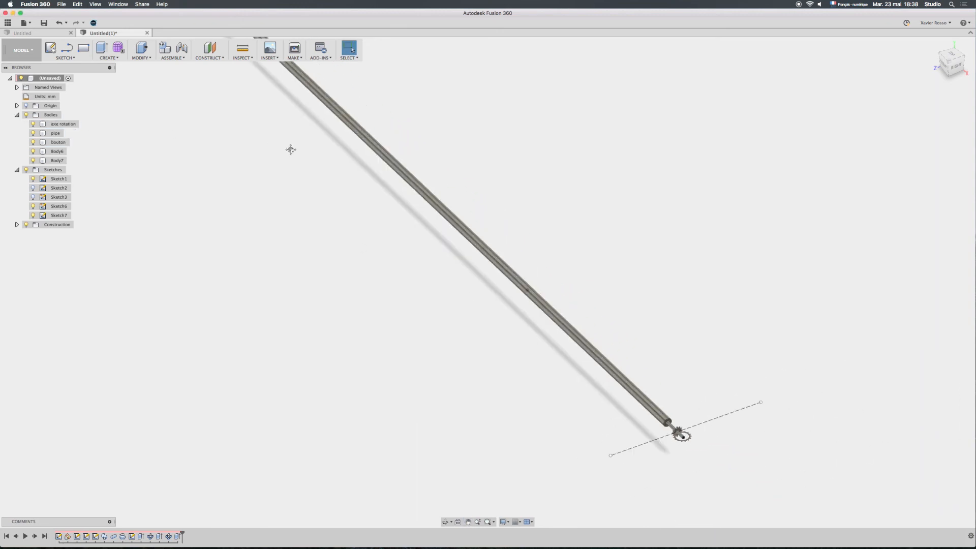
{"action": "middle_click_drag", "start_coordinate": [290, 148], "coordinate": [451, 238]}
{"action": "scroll", "coordinate": [412, 224], "scroll_direction": "down", "scroll_amount": 2}
{"action": "scroll", "coordinate": [412, 224], "scroll_direction": "down", "scroll_amount": 2}
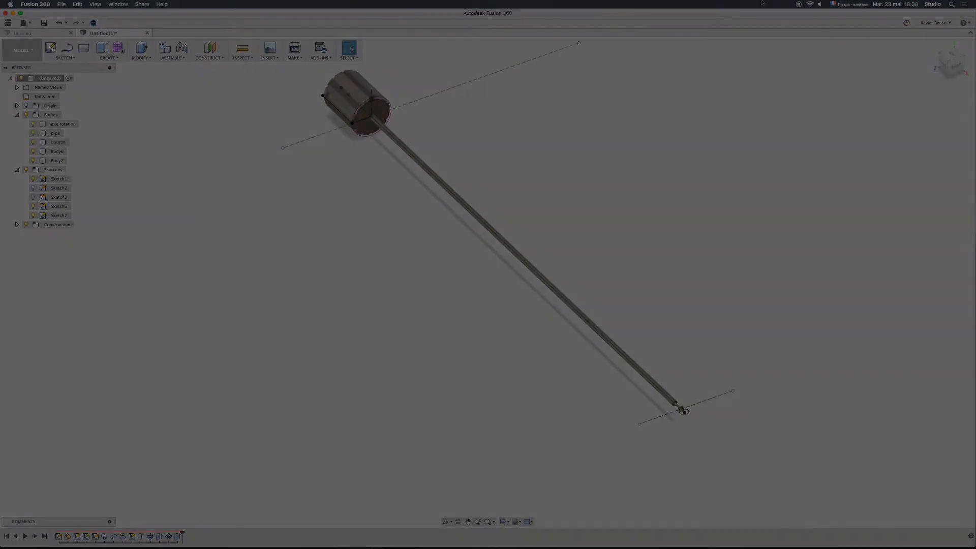